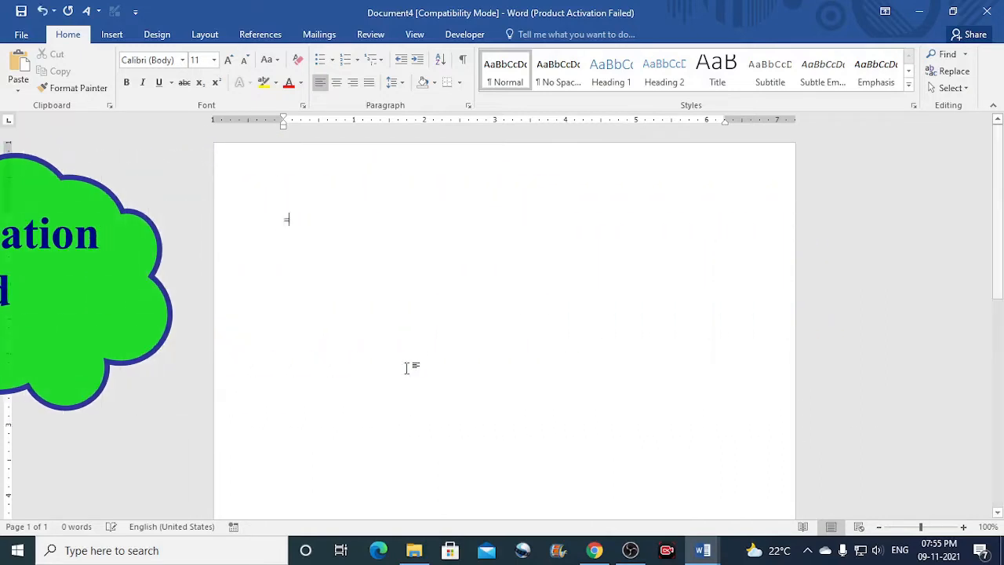
# Generate five paragraphs of sample text in the blank document with =rand().
pyautogui.write('r')
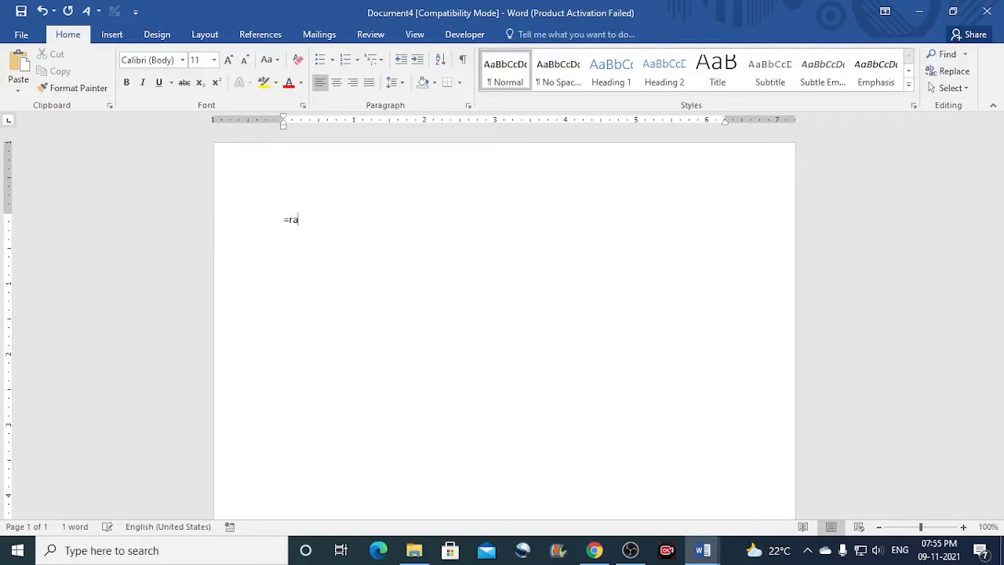
pyautogui.write('and()')
pyautogui.press('Return')
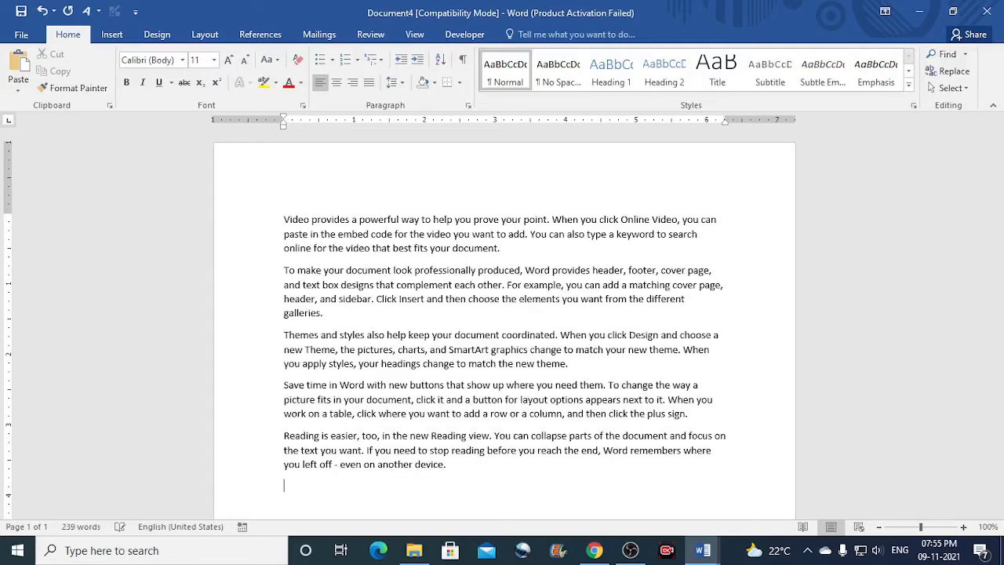
# Copy the last four paragraphs and delete them, leaving only the "Video provides" paragraph on the page.
pyautogui.moveTo(467, 468); pyautogui.dragTo(284, 269)
pyautogui.hotkey('ctrl', 'c')
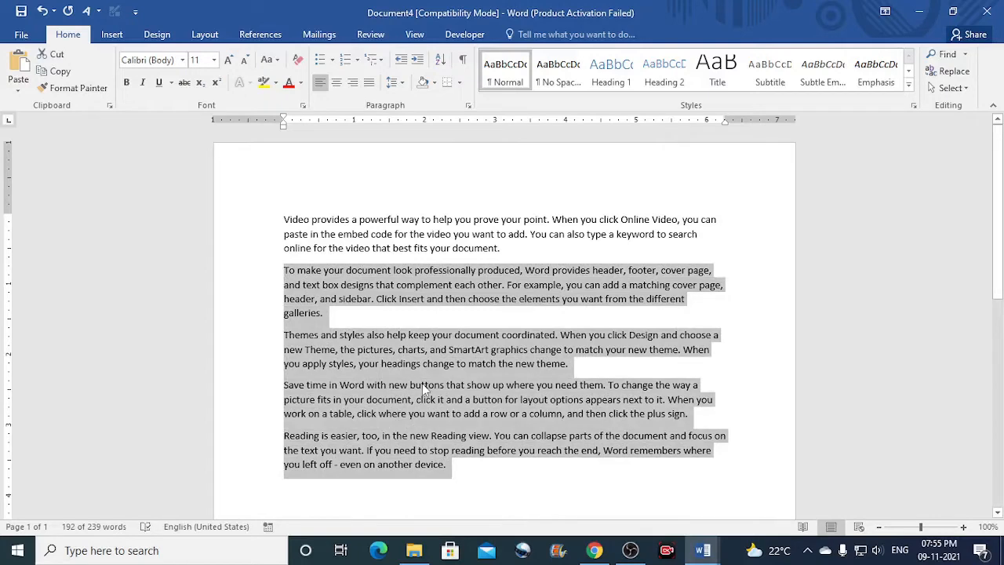
pyautogui.press('BackSpace')
pyautogui.press('BackSpace')
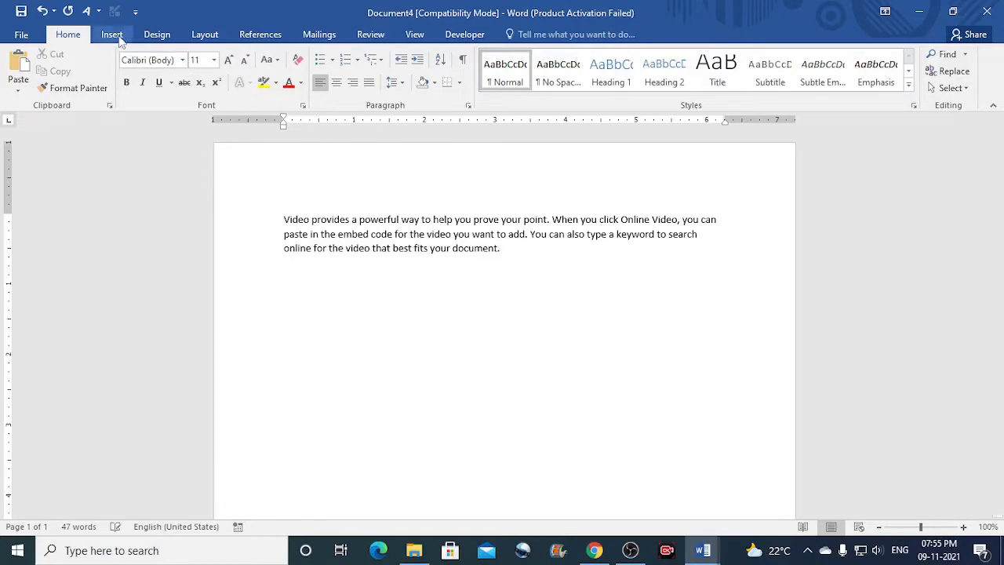
# Insert a continuous section break after the "Video provides" paragraph and set the new section to two columns.
pyautogui.click(204, 35)
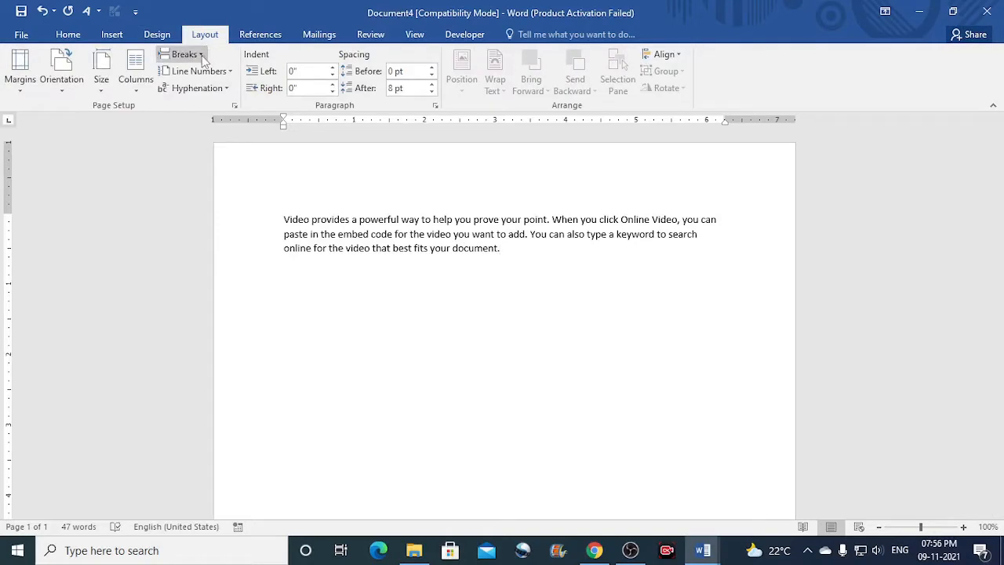
pyautogui.click(201, 55)
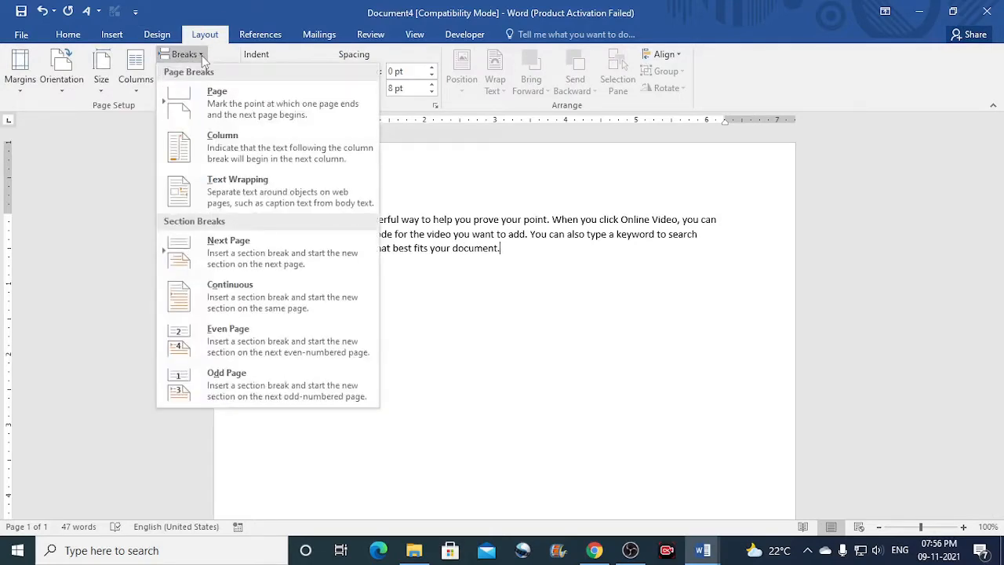
pyautogui.click(245, 295)
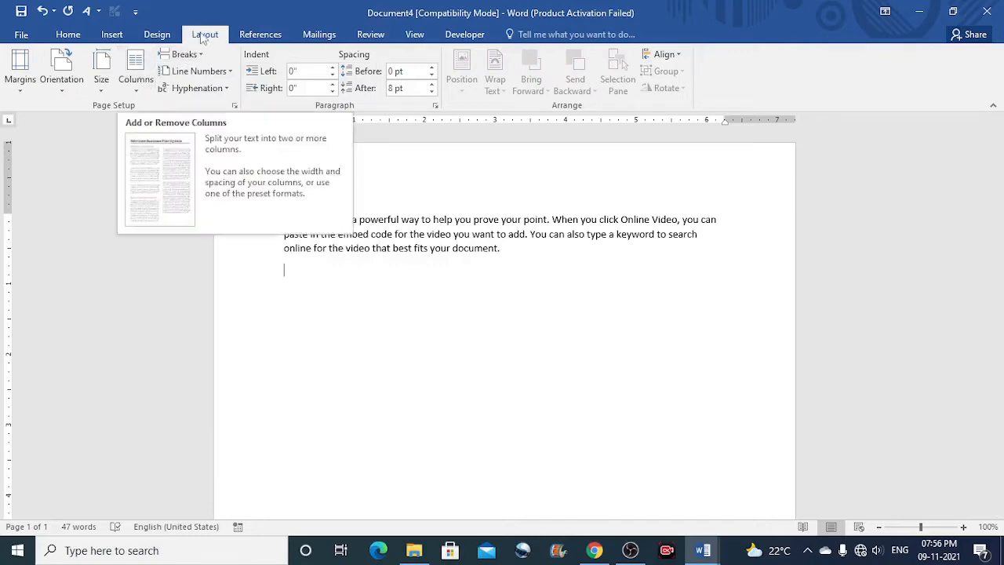
pyautogui.click(135, 96)
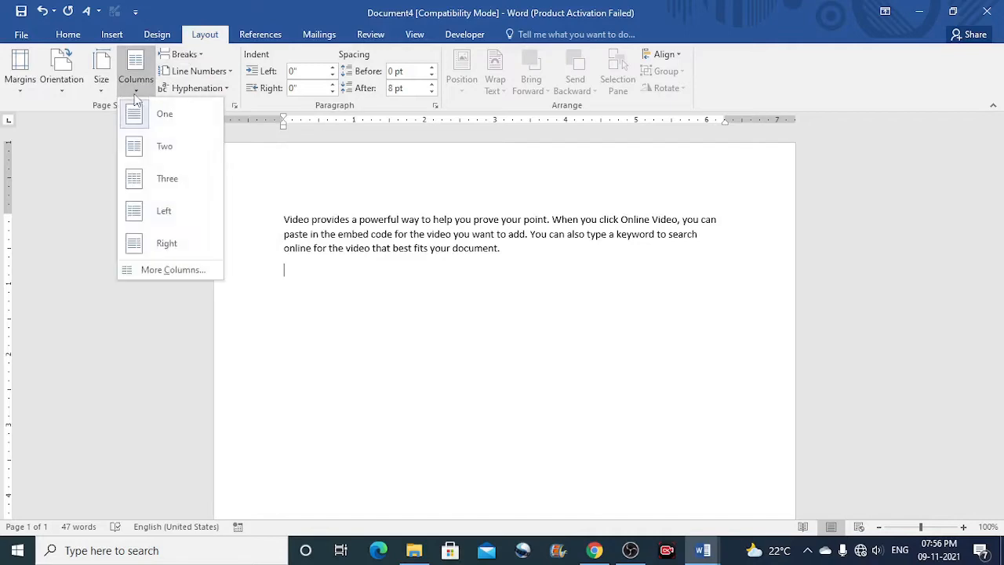
pyautogui.click(161, 150)
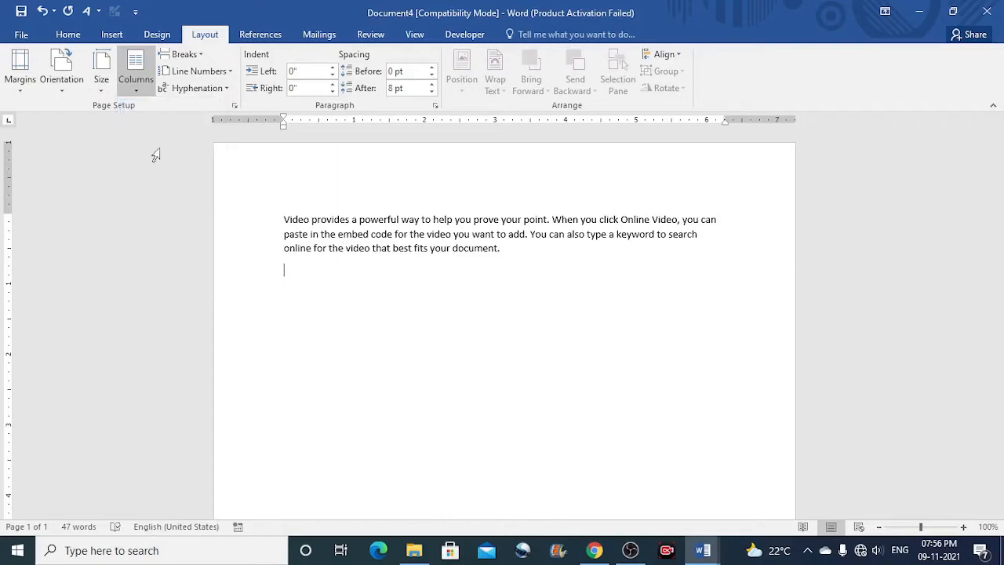
# Paste the four copied paragraphs into the two-column section below the first paragraph.
pyautogui.rightClick(327, 280)
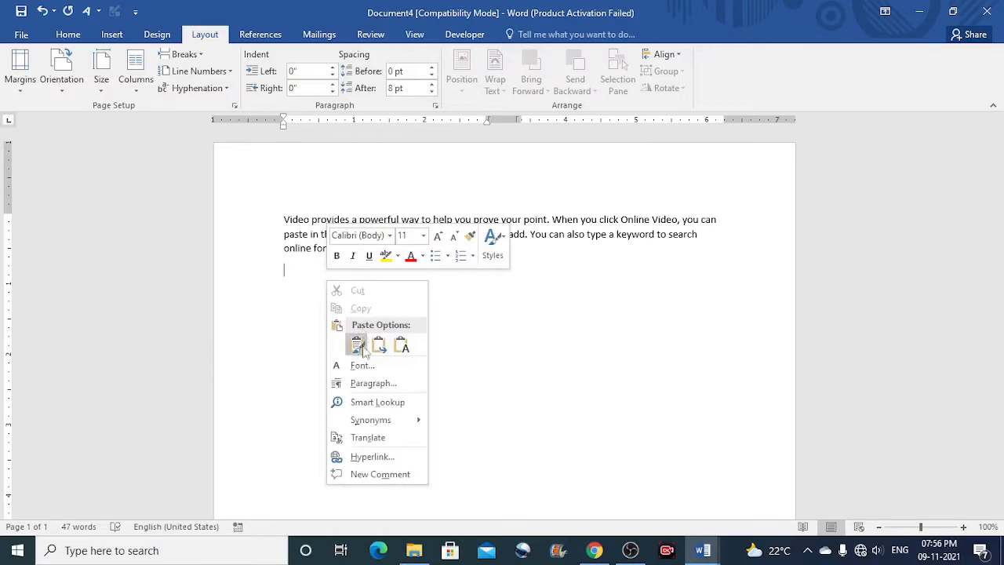
pyautogui.click(307, 277)
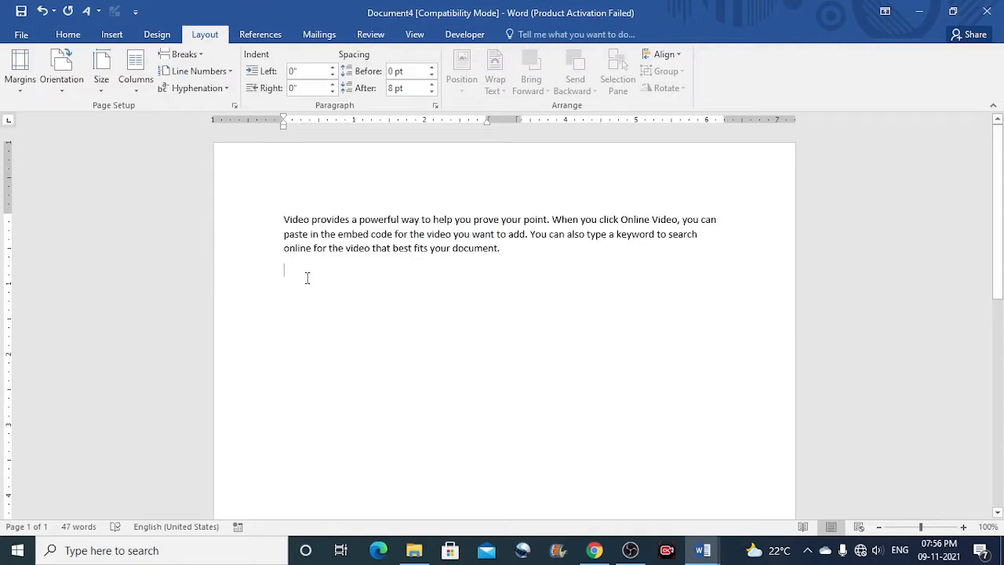
pyautogui.write('=')
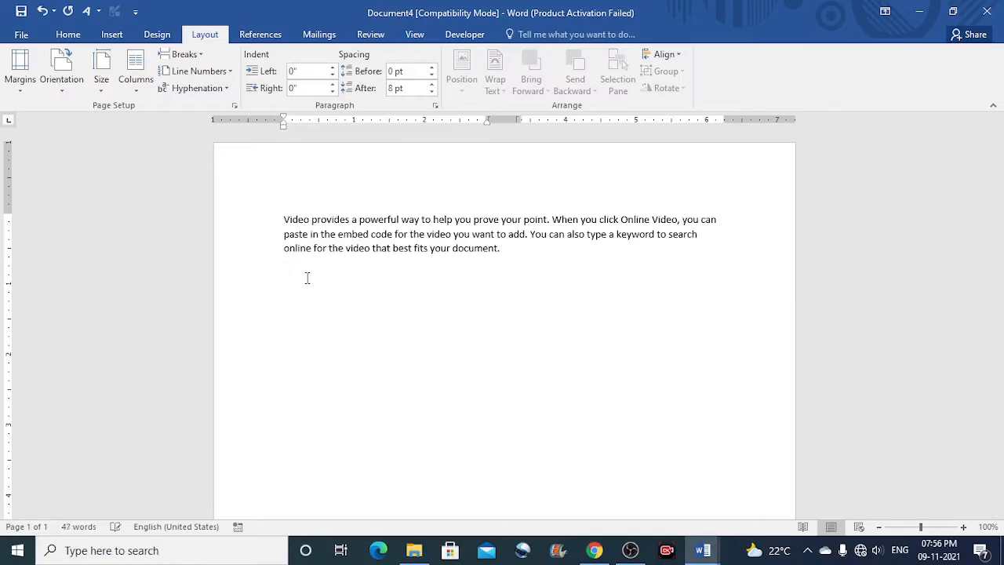
pyautogui.hotkey('ctrl', 'v')
pyautogui.scroll(3, 307, 279)
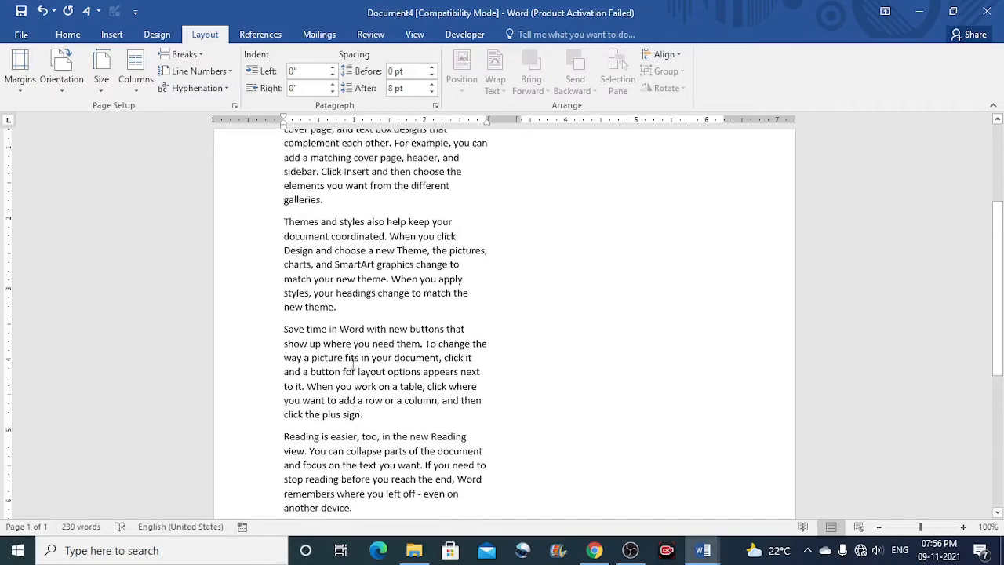
# Cut the last three paragraphs, from "Themes and styles" to "another device", out of the first column.
pyautogui.scroll(-2, 307, 278)
pyautogui.scroll(-1, 334, 478)
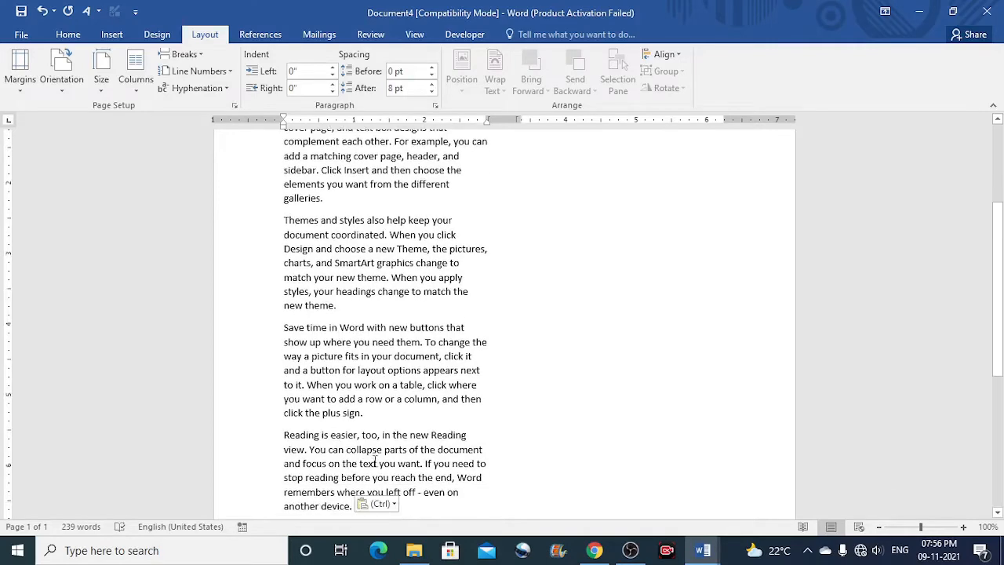
pyautogui.moveTo(352, 506); pyautogui.dragTo(284, 221)
pyautogui.rightClick(315, 240)
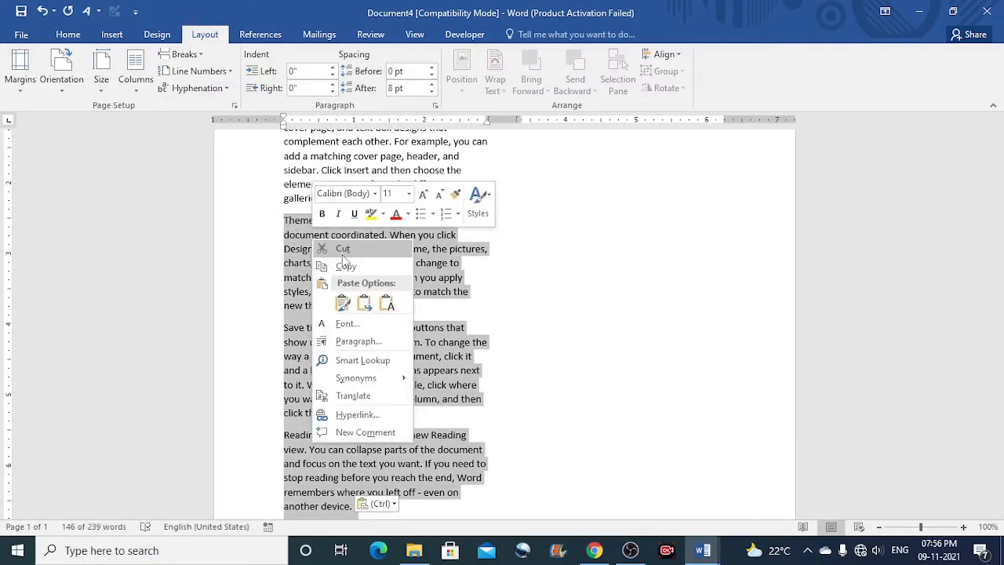
pyautogui.click(342, 249)
pyautogui.scroll(3, 343, 279)
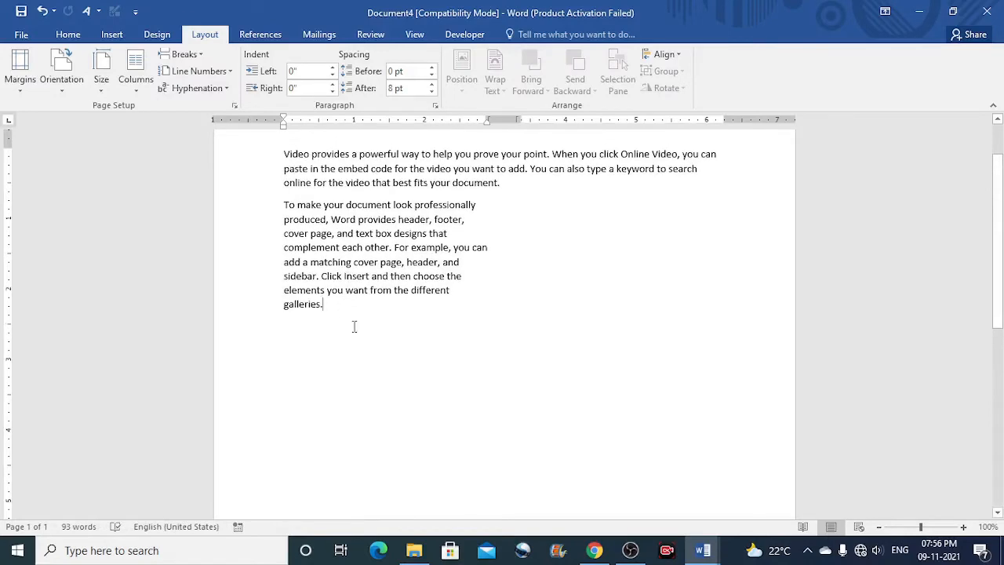
pyautogui.scroll(1, 400, 334)
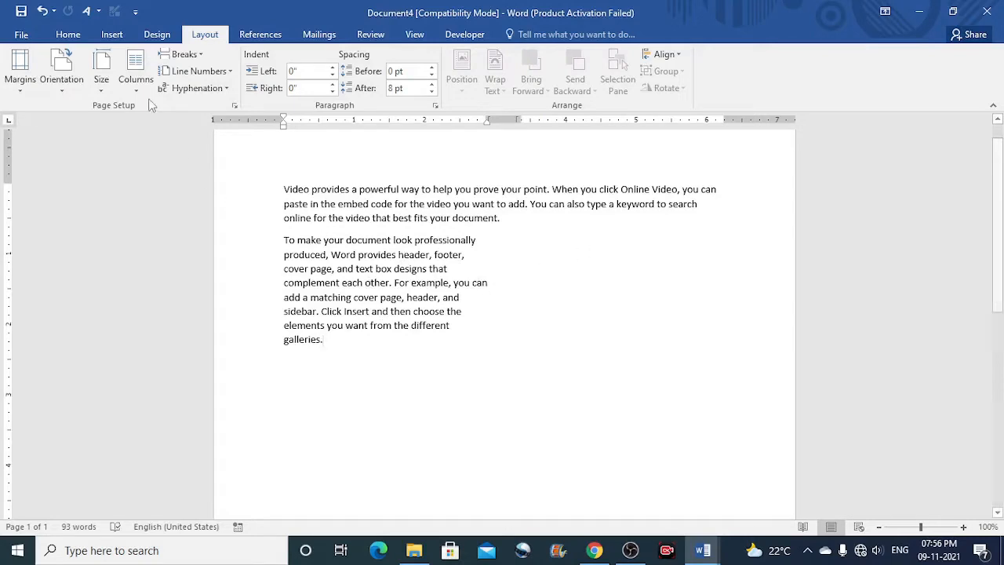
# Insert a column break after "galleries." and paste the three cut paragraphs into the second column.
pyautogui.click(196, 56)
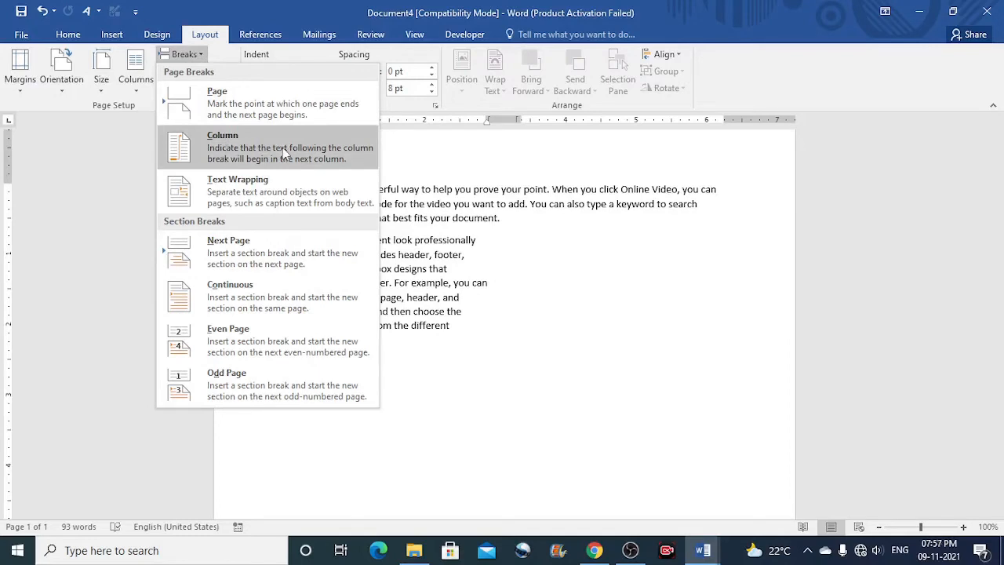
pyautogui.click(283, 149)
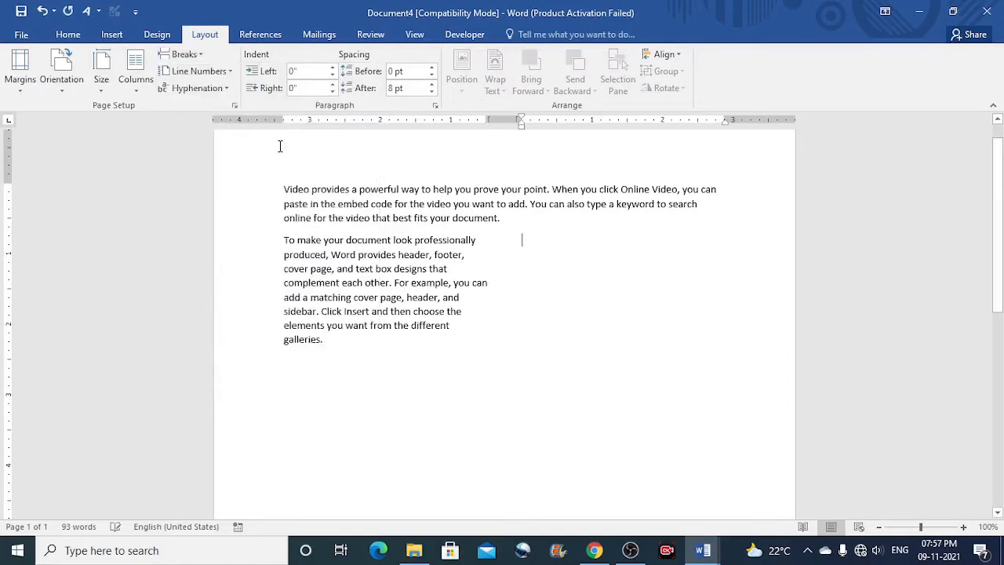
pyautogui.rightClick(534, 240)
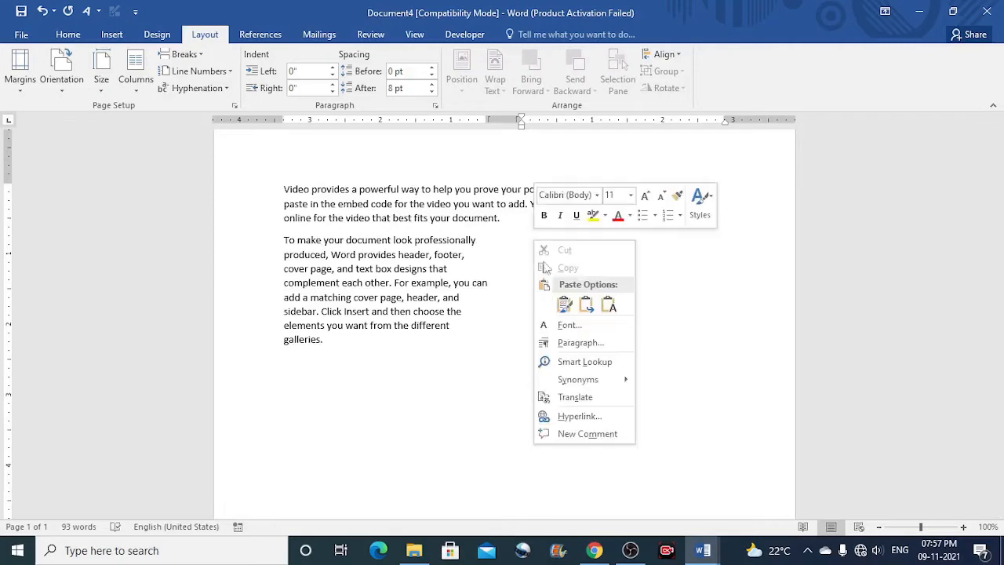
pyautogui.click(530, 244)
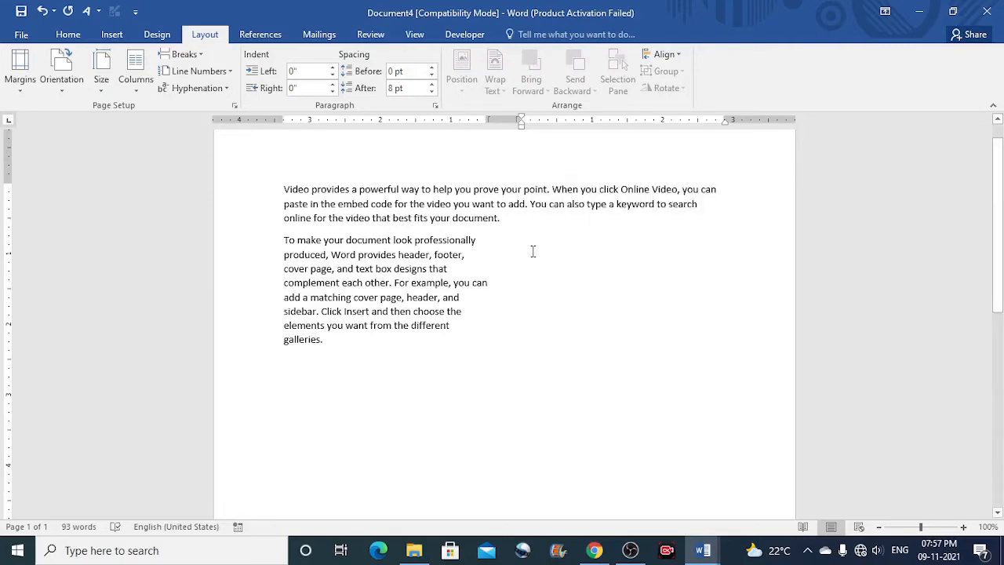
pyautogui.hotkey('ctrl', 'v')
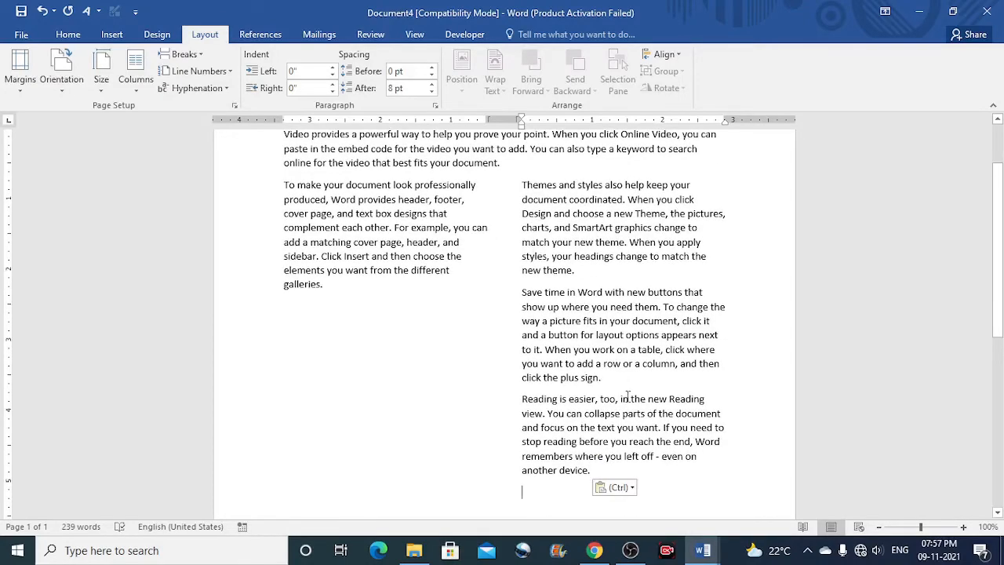
# Cut the "Save time in Word" and "Reading is easier" paragraphs from the second column.
pyautogui.moveTo(593, 467); pyautogui.dragTo(521, 291)
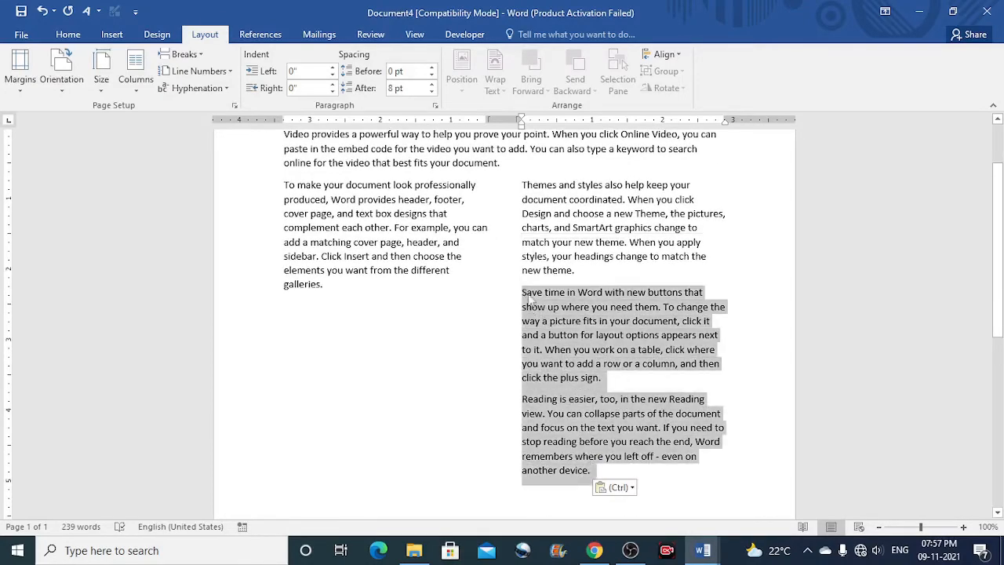
pyautogui.rightClick(546, 304)
pyautogui.click(578, 312)
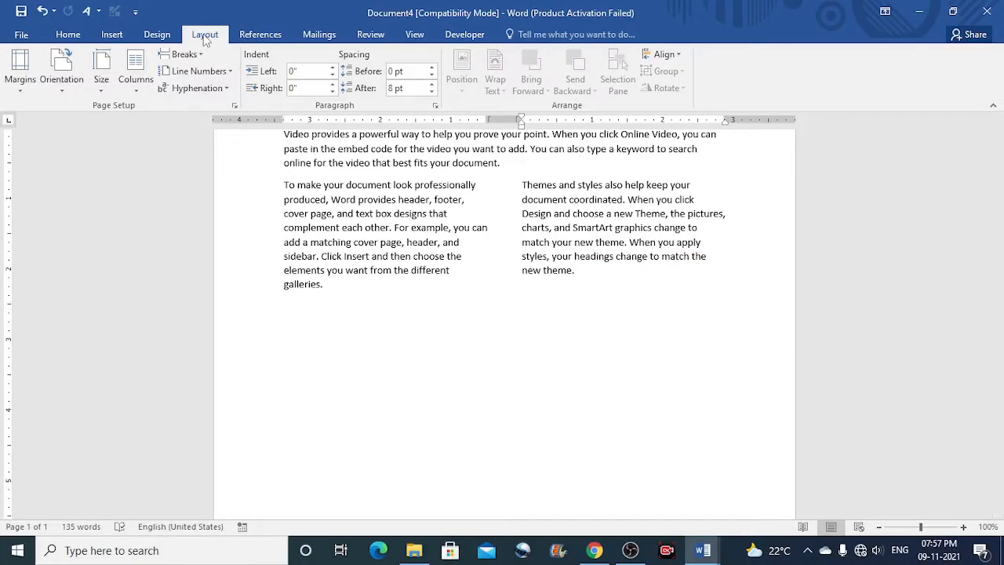
# Insert a continuous section break below the two columns and set the new section to one column.
pyautogui.click(184, 54)
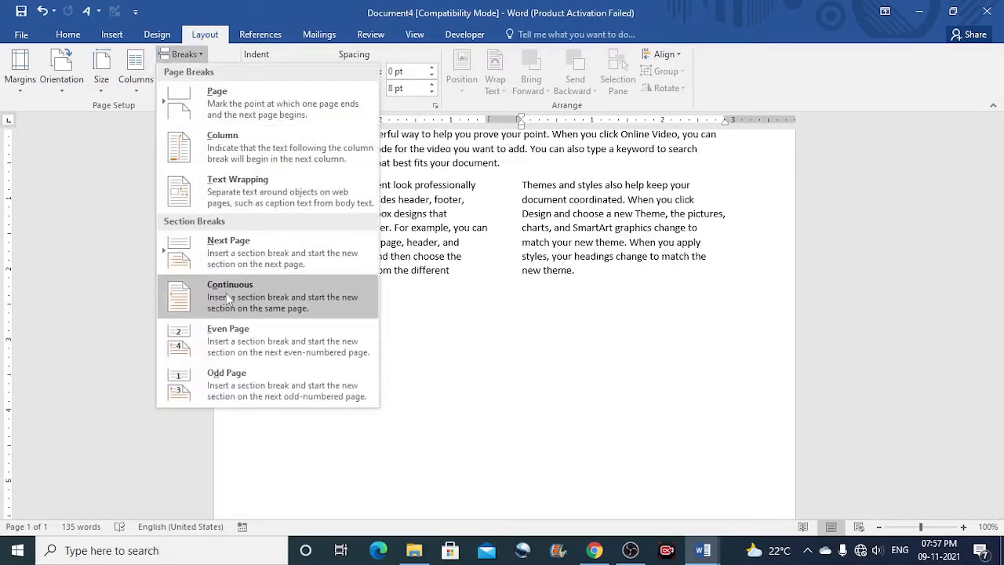
pyautogui.click(226, 292)
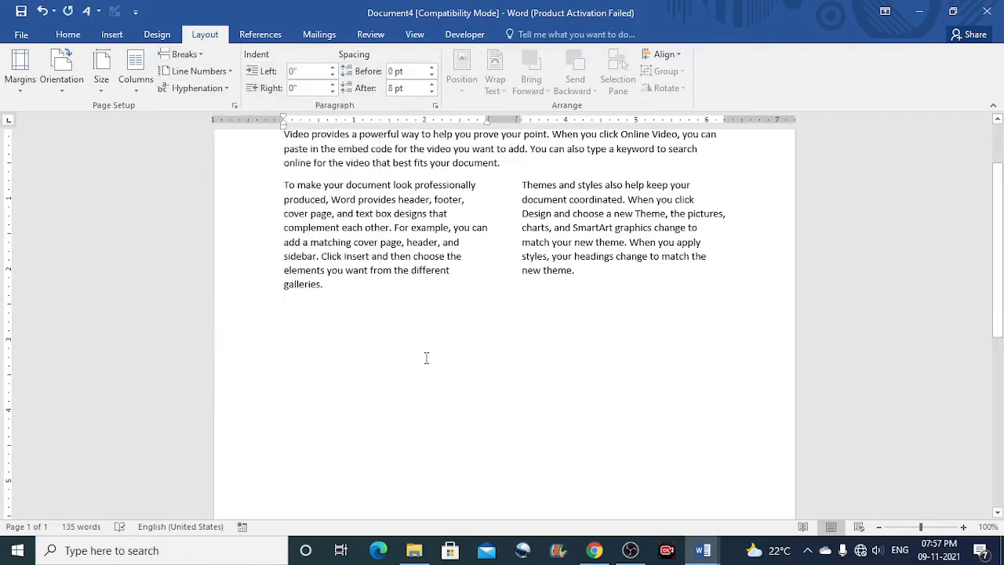
pyautogui.press('Return')
pyautogui.click(138, 92)
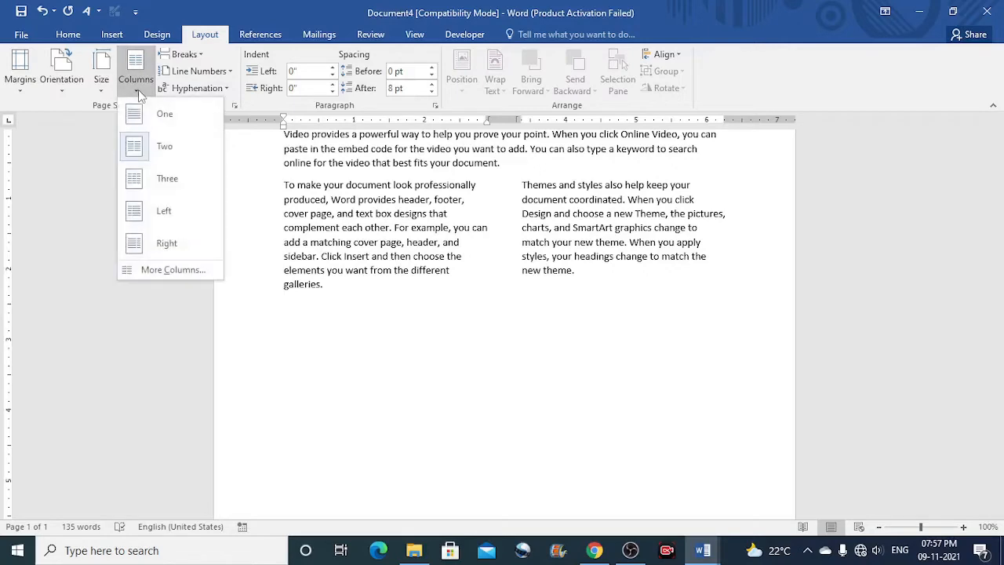
pyautogui.click(162, 116)
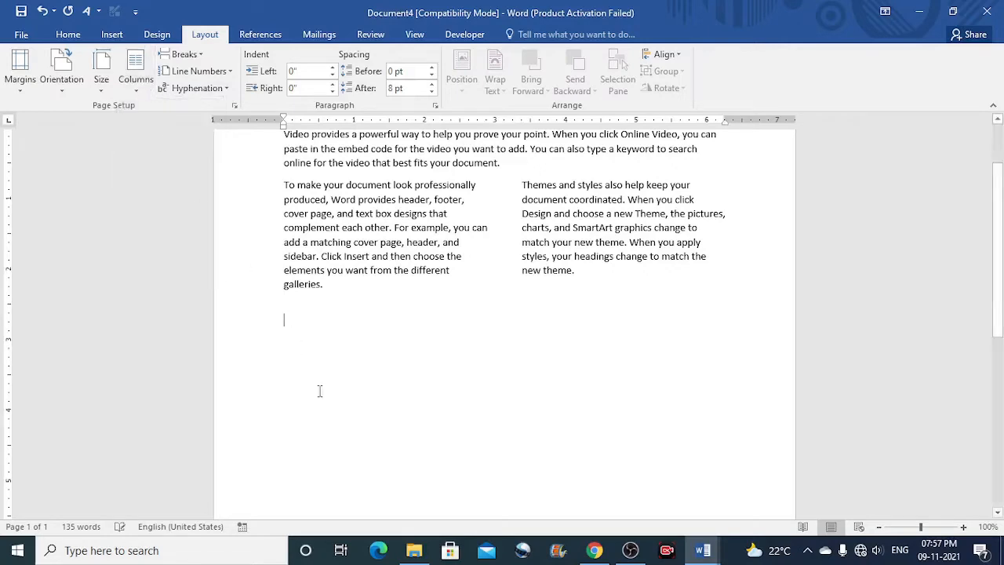
# Paste the two cut paragraphs into the single-column section beneath the two columns.
pyautogui.click(299, 320)
pyautogui.hotkey('ctrl', 'v')
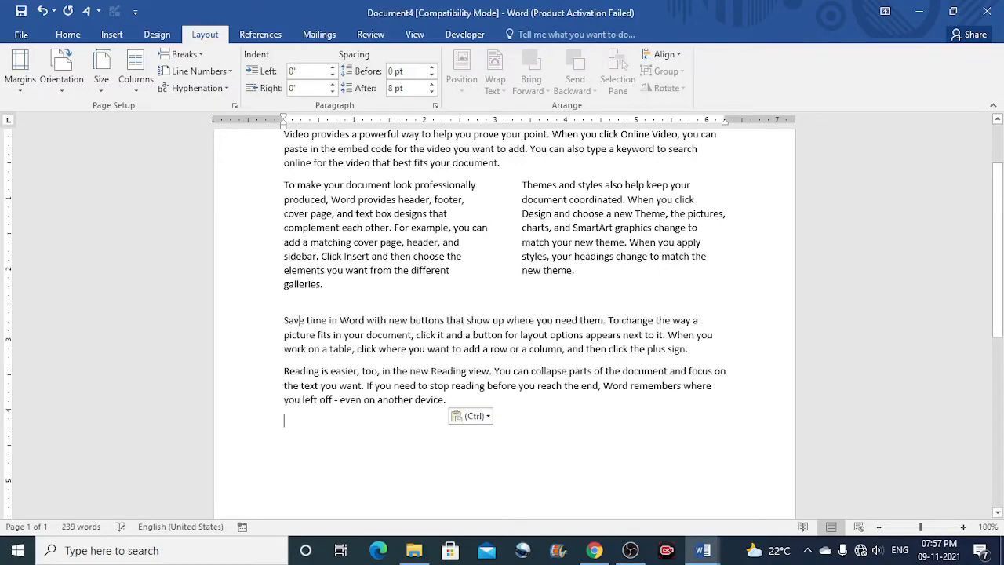
pyautogui.scroll(2, 457, 309)
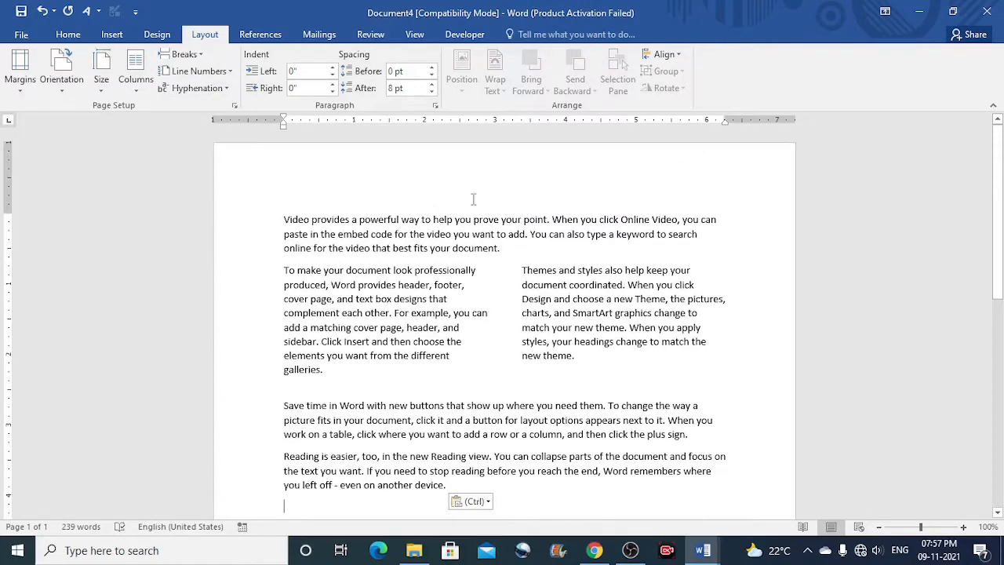
pyautogui.scroll(-1, 549, 333)
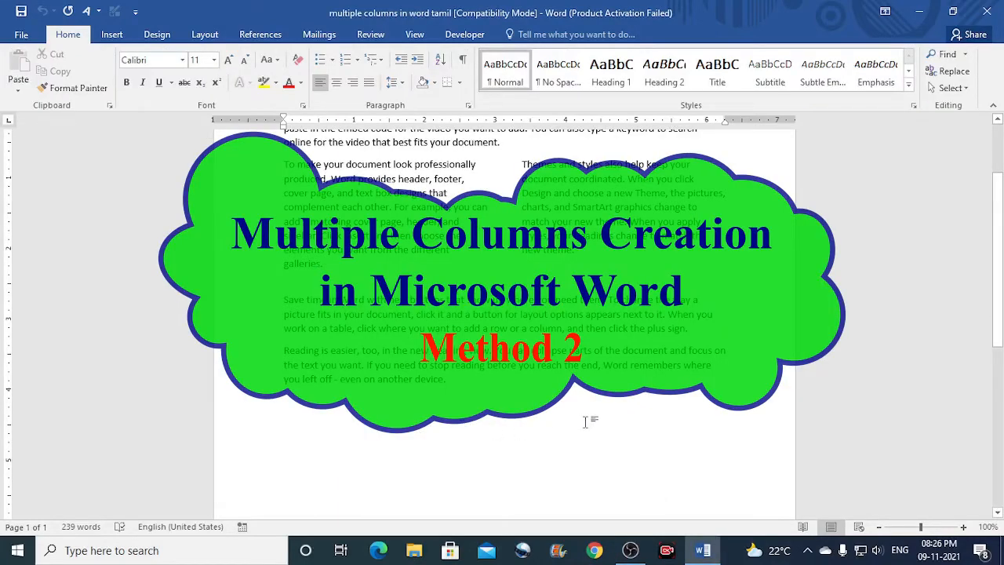
# Insert a page break after the last paragraph of the "multiple columns in word tamil" document to start a new page.
pyautogui.scroll(2, 584, 422)
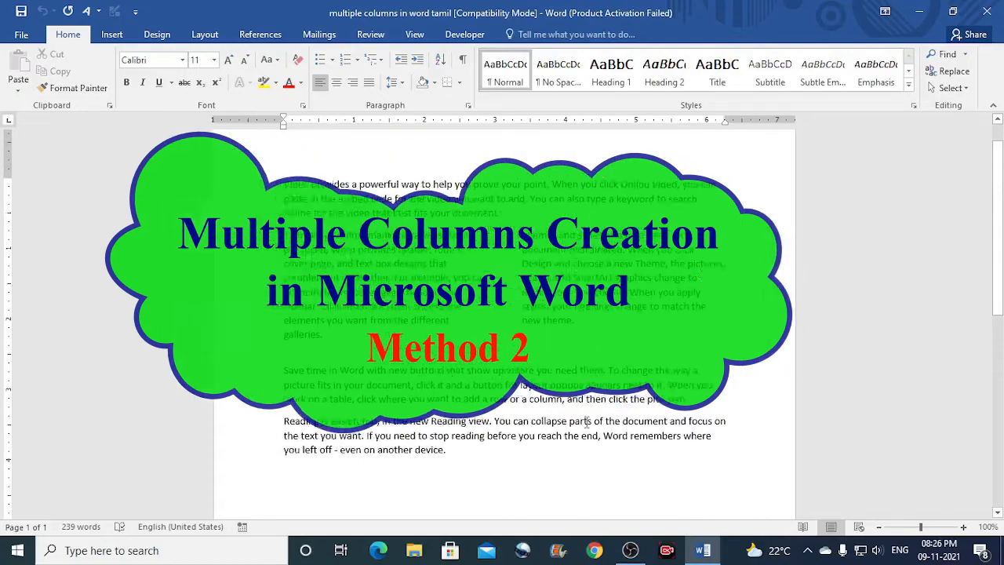
pyautogui.scroll(-3, 602, 429)
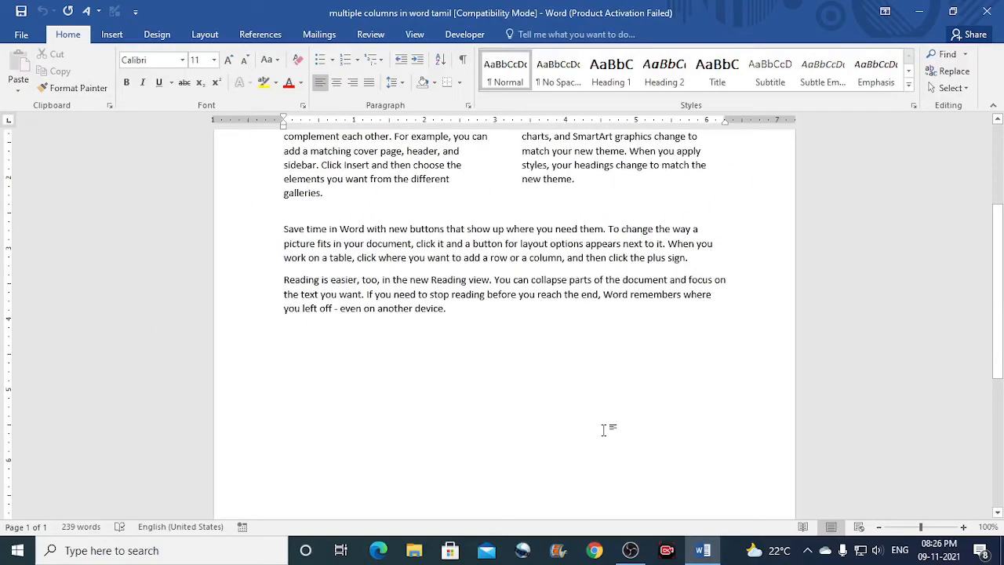
pyautogui.hotkey('ctrl', 'Return')
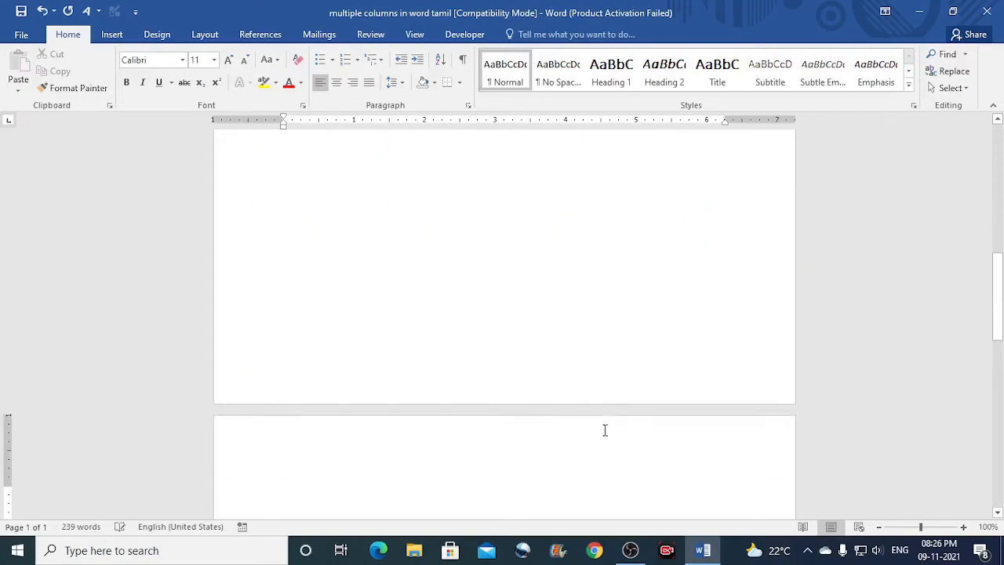
pyautogui.scroll(-3, 638, 410)
pyautogui.scroll(6, 635, 411)
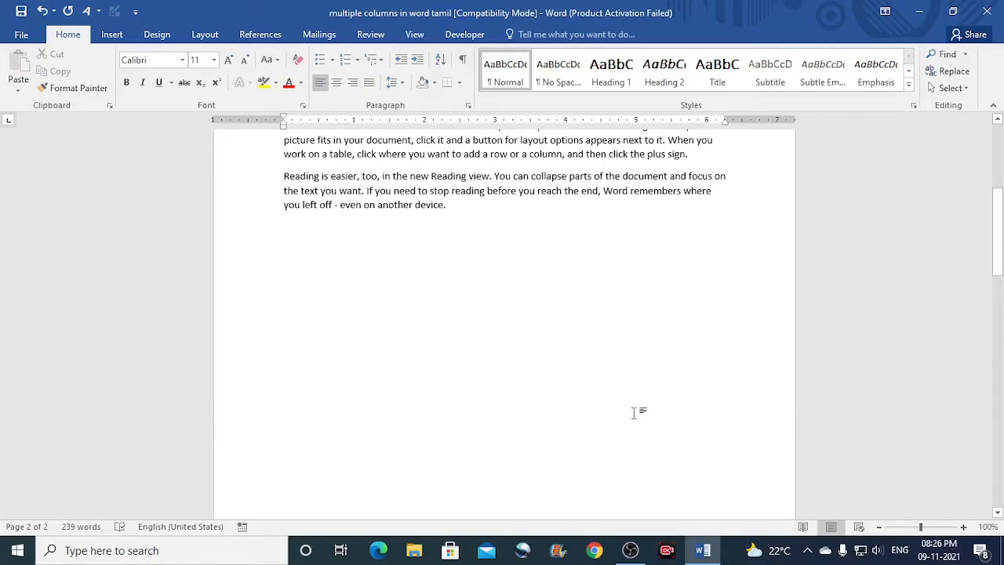
pyautogui.scroll(-6, 636, 411)
pyautogui.scroll(4, 636, 412)
pyautogui.scroll(2, 636, 412)
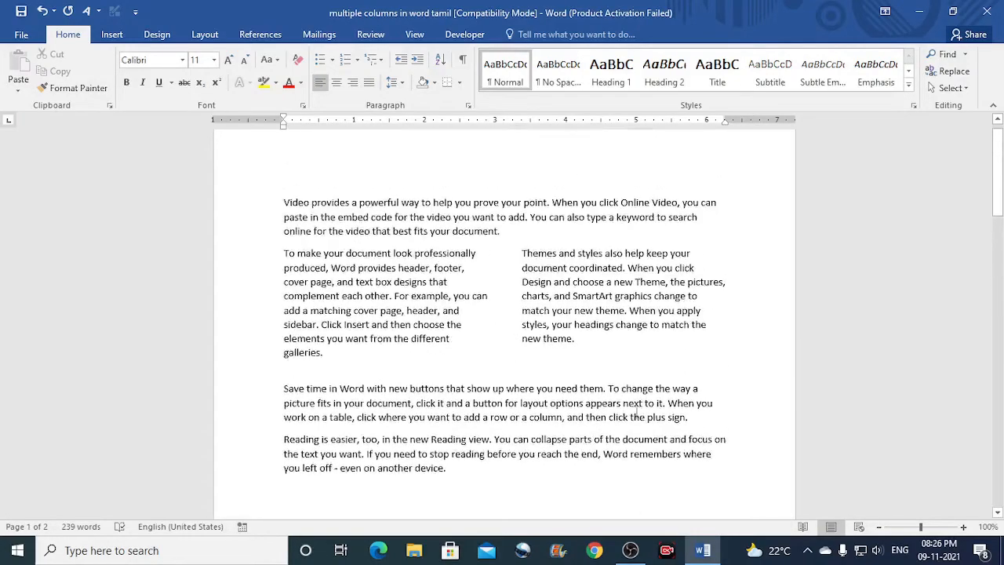
pyautogui.scroll(-3, 502, 328)
pyautogui.scroll(3, 523, 332)
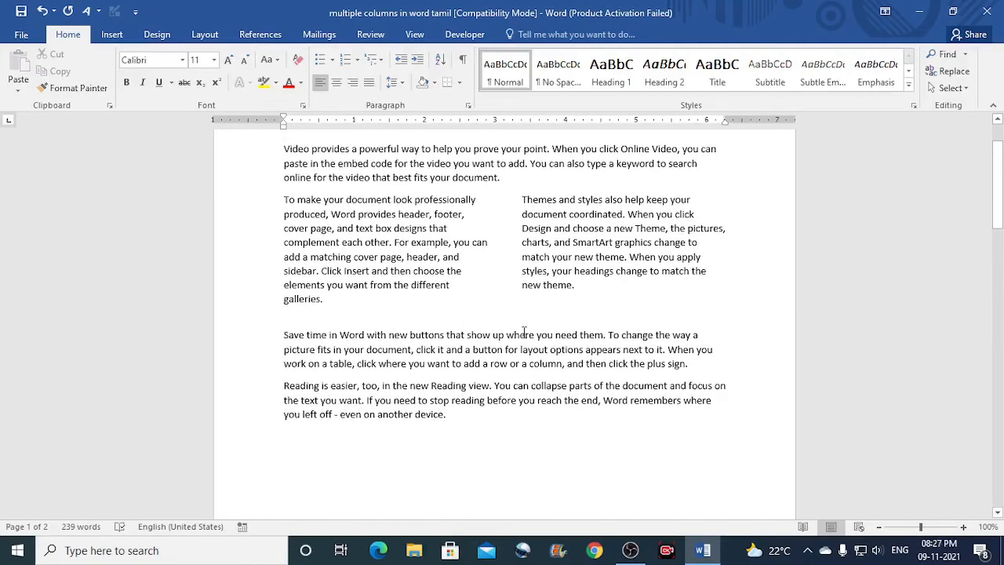
# Insert a table with one row and one column at the start of the empty second page.
pyautogui.scroll(-10, 538, 336)
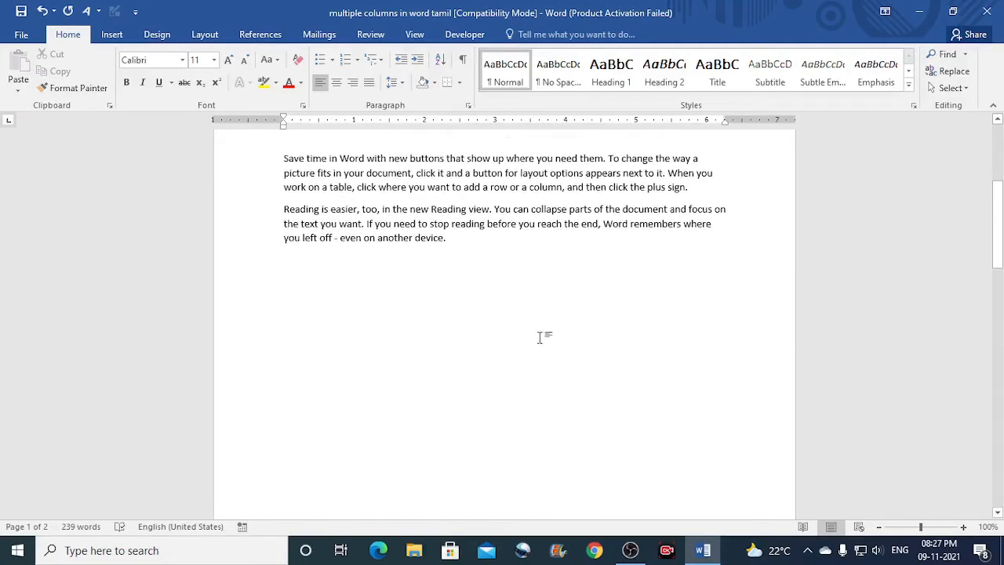
pyautogui.scroll(-2, 541, 336)
pyautogui.click(542, 338)
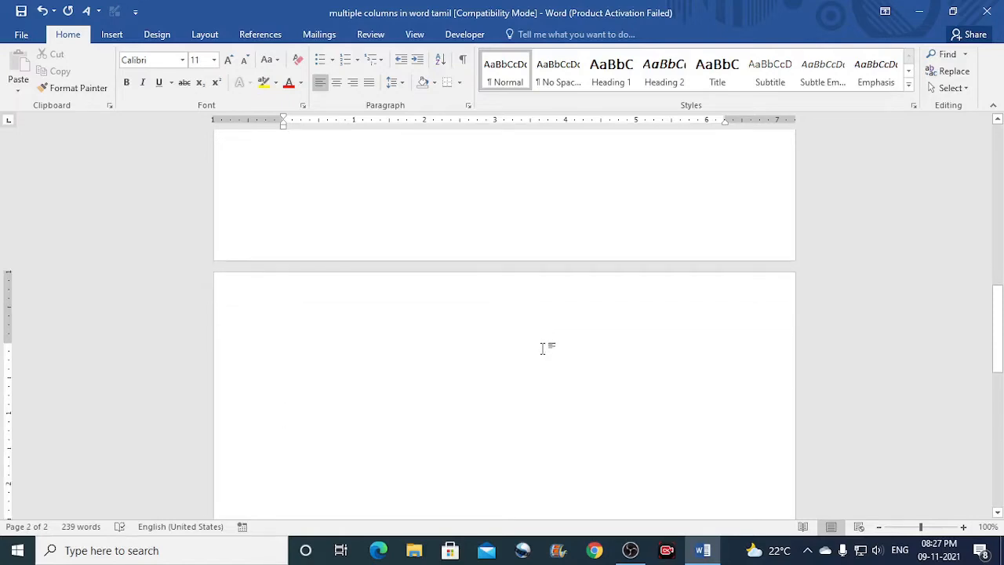
pyautogui.scroll(-1, 577, 327)
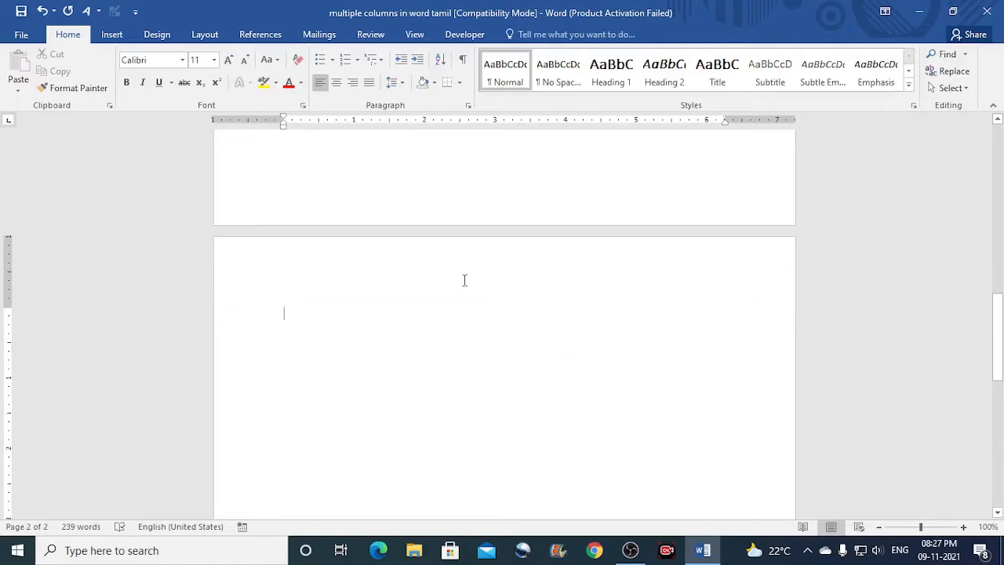
pyautogui.scroll(-1, 464, 280)
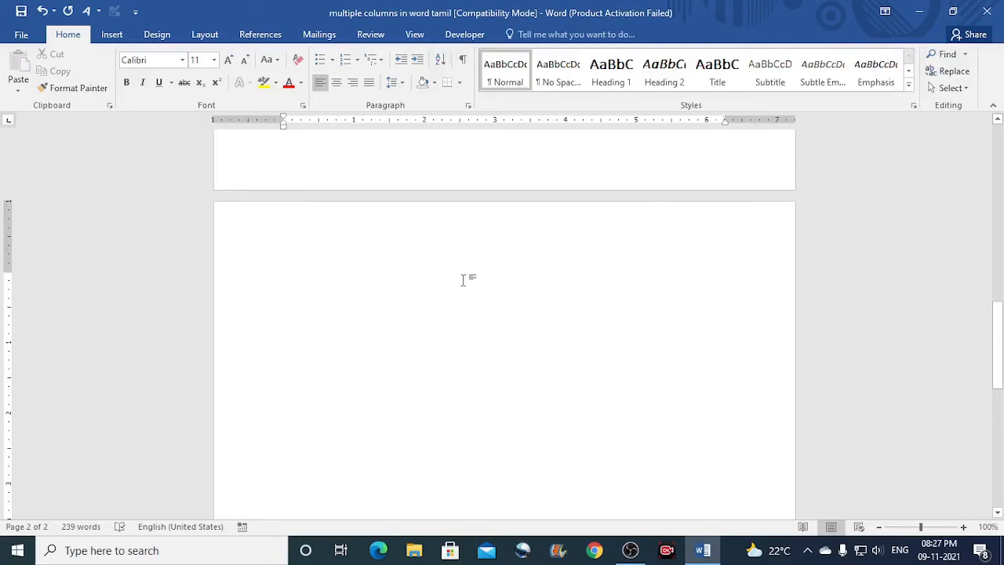
pyautogui.click(114, 35)
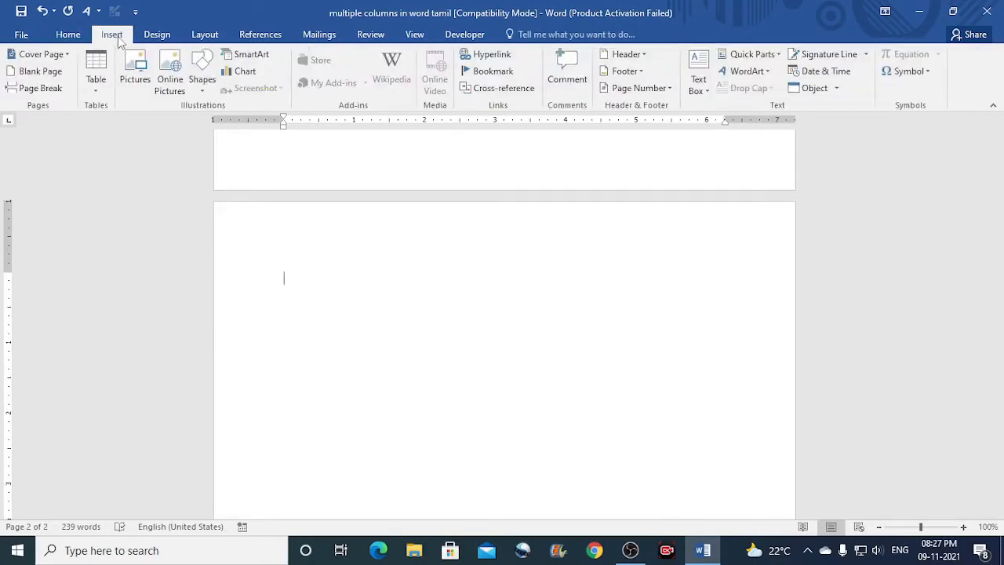
pyautogui.click(99, 95)
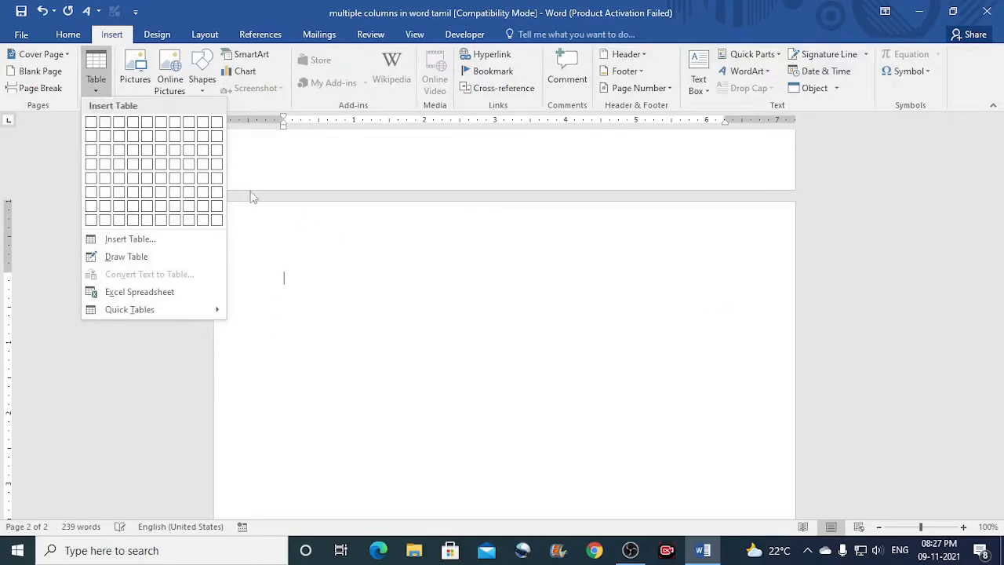
pyautogui.click(92, 123)
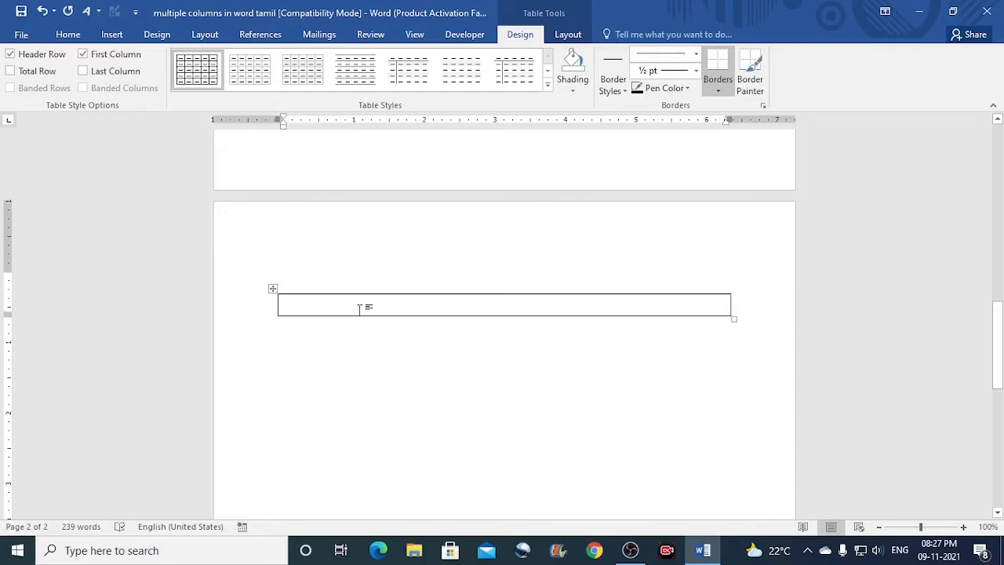
# Fill the table cell with a sample paragraph generated by =rand(1).
pyautogui.write('=')
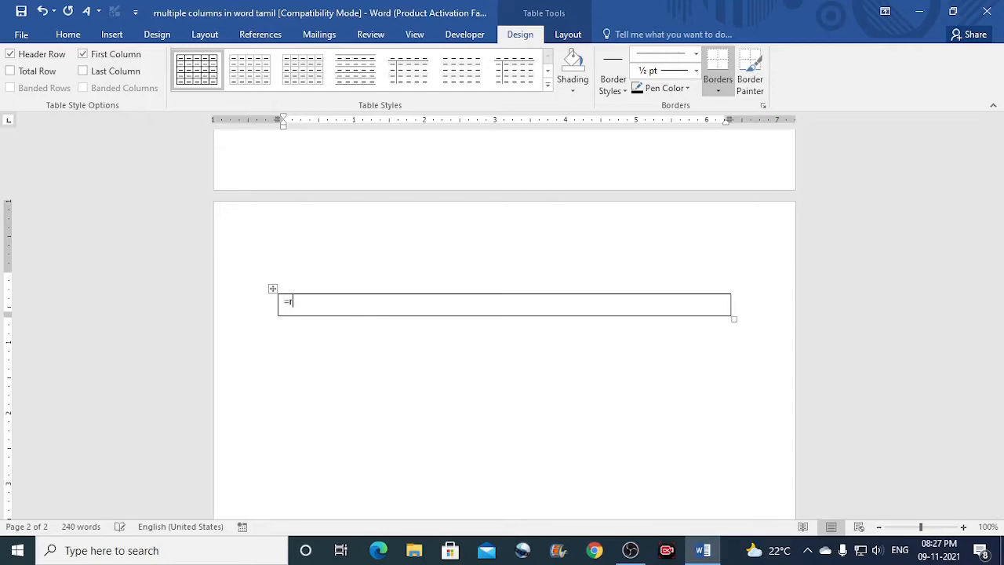
pyautogui.write('rand(1)')
pyautogui.press('Return')
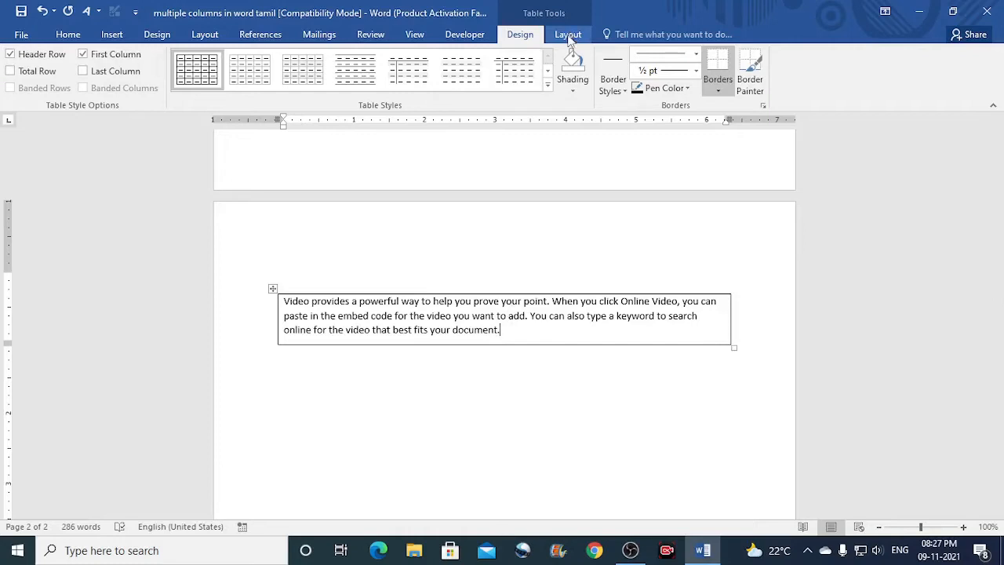
# Add a row below the text row and split its cell into 3 columns and 1 row.
pyautogui.click(569, 38)
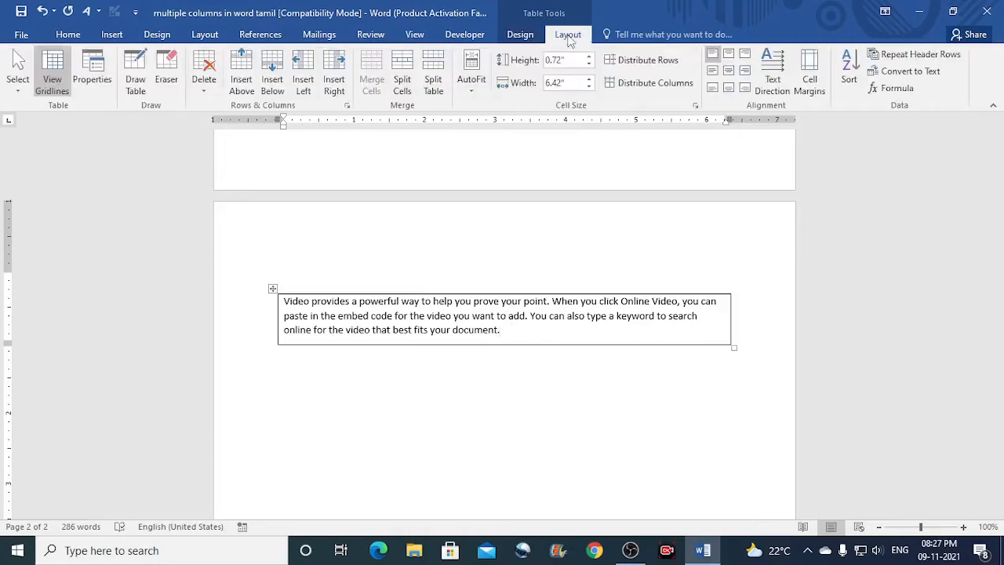
pyautogui.click(272, 85)
pyautogui.click(444, 362)
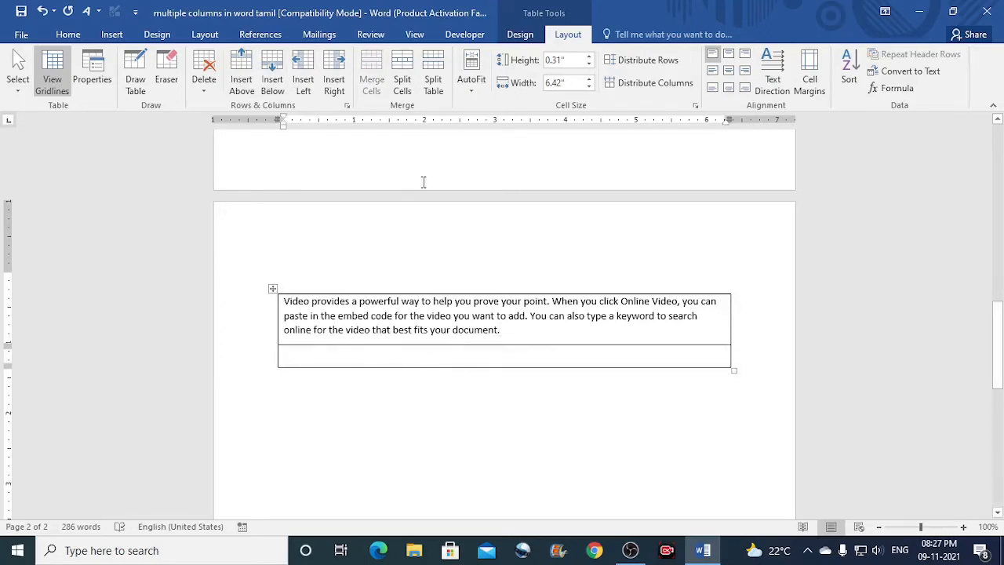
pyautogui.click(404, 85)
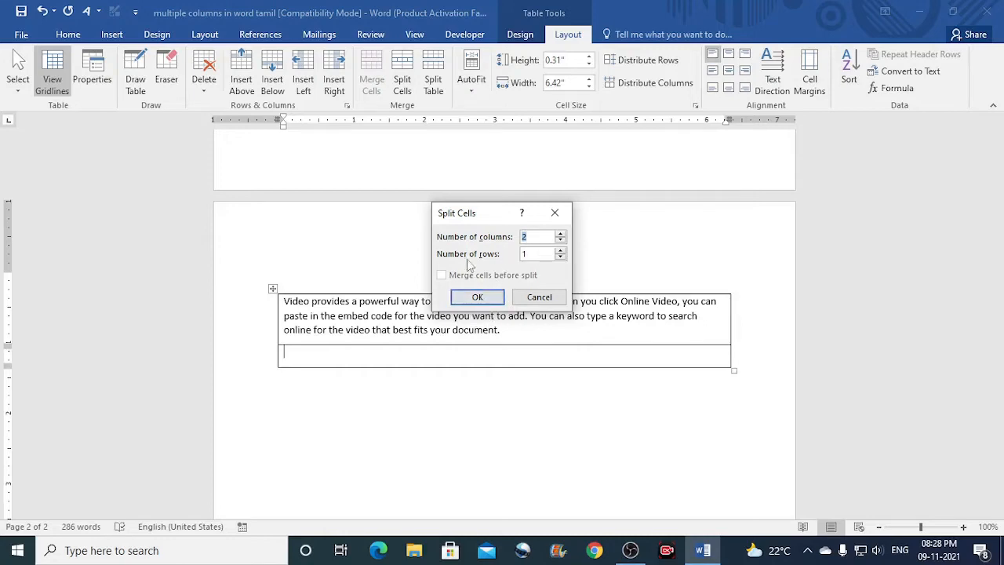
pyautogui.write('3')
pyautogui.click(477, 297)
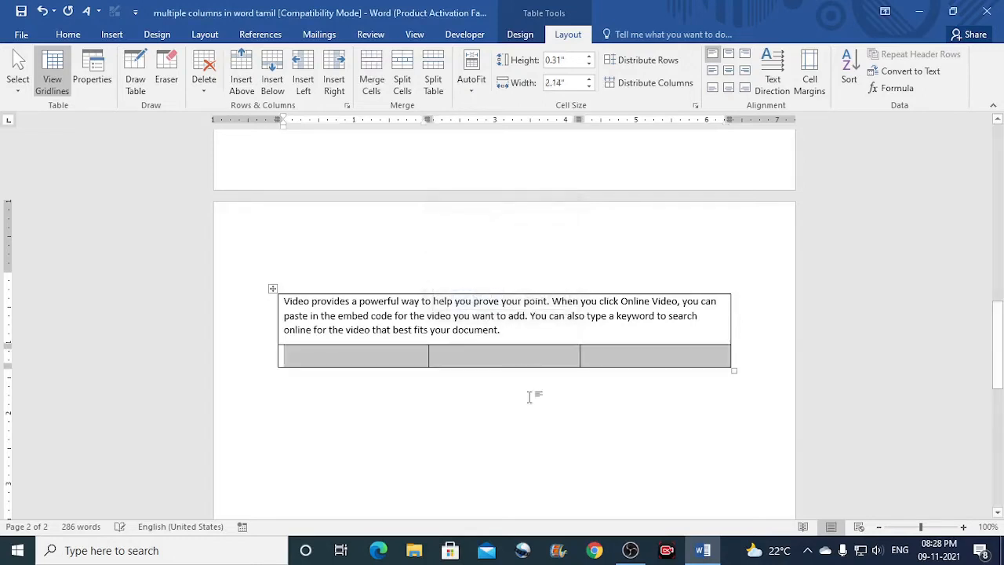
# Narrow the second row's middle cell to a thin gap, leaving the right cell about 3.22" wide.
pyautogui.click(432, 358)
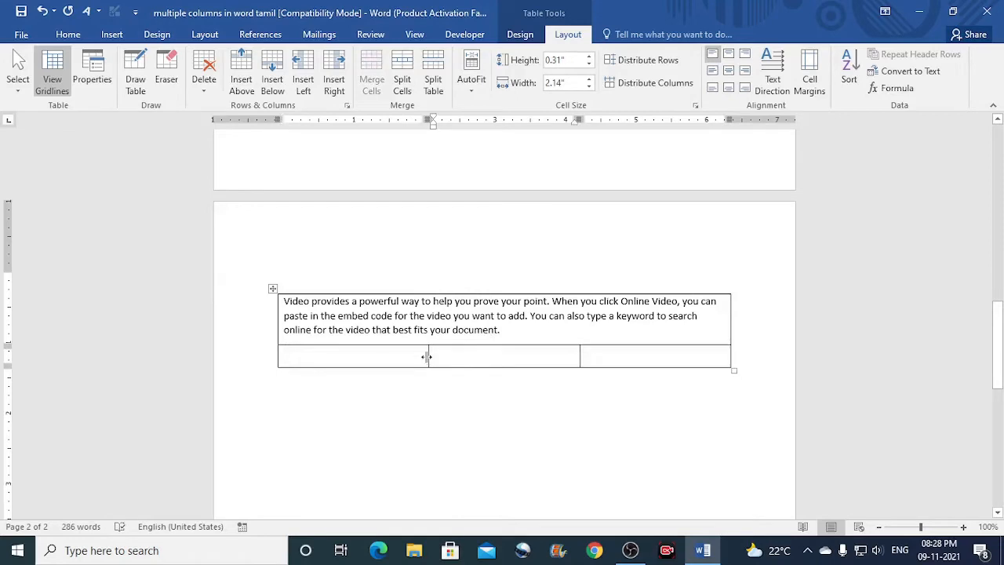
pyautogui.moveTo(427, 357); pyautogui.dragTo(481, 357)
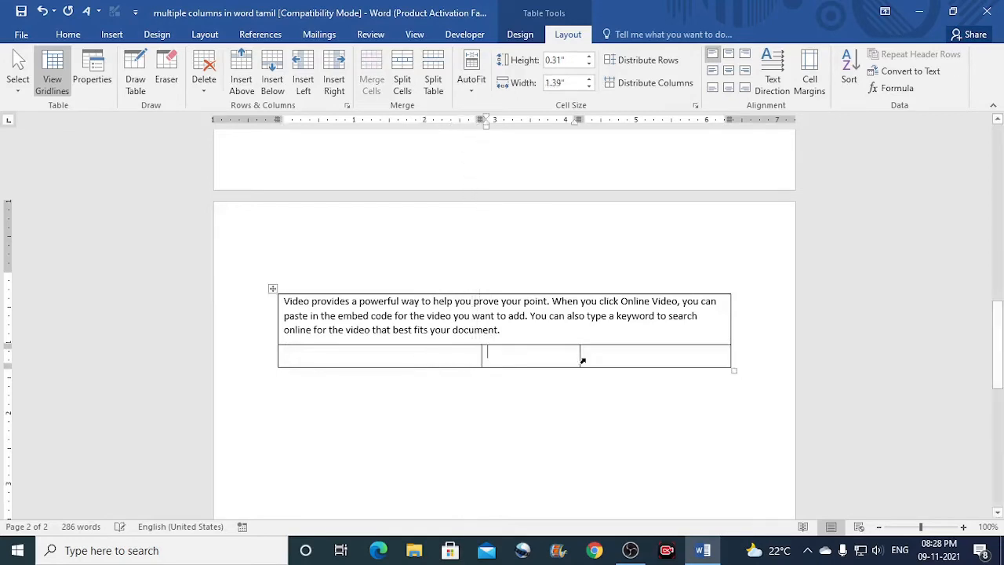
pyautogui.moveTo(579, 355); pyautogui.dragTo(502, 358)
# Copy the first row's paragraph into the left cell of the second row with source formatting kept, and into the right cell.
pyautogui.click(384, 357)
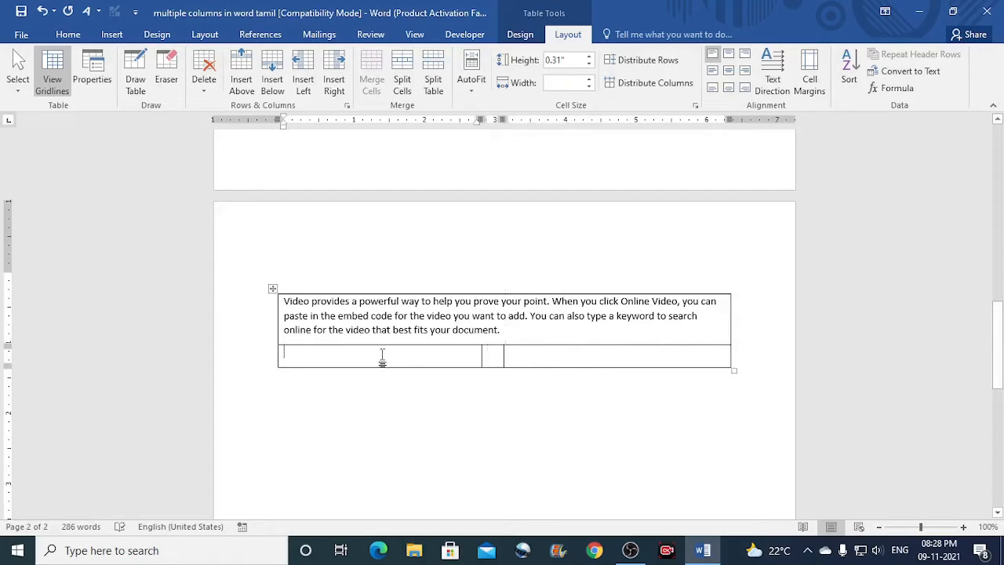
pyautogui.moveTo(510, 330); pyautogui.dragTo(283, 301)
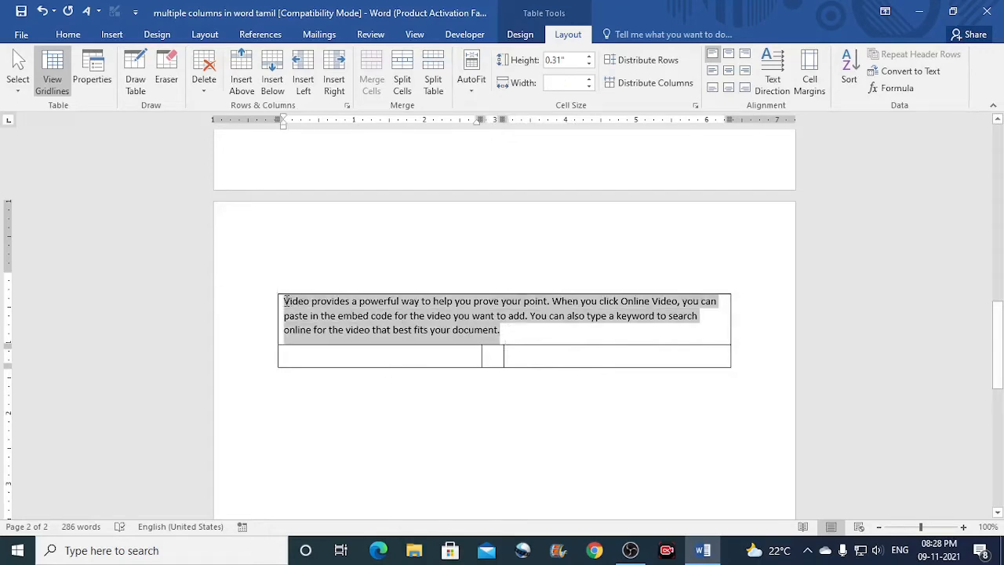
pyautogui.rightClick(305, 308)
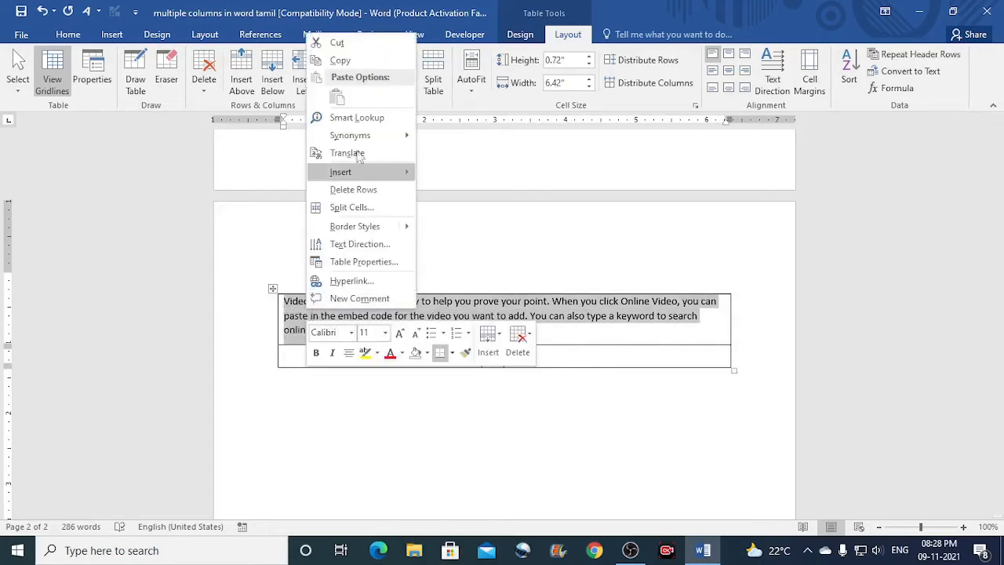
pyautogui.click(348, 61)
pyautogui.click(338, 356)
pyautogui.rightClick(338, 357)
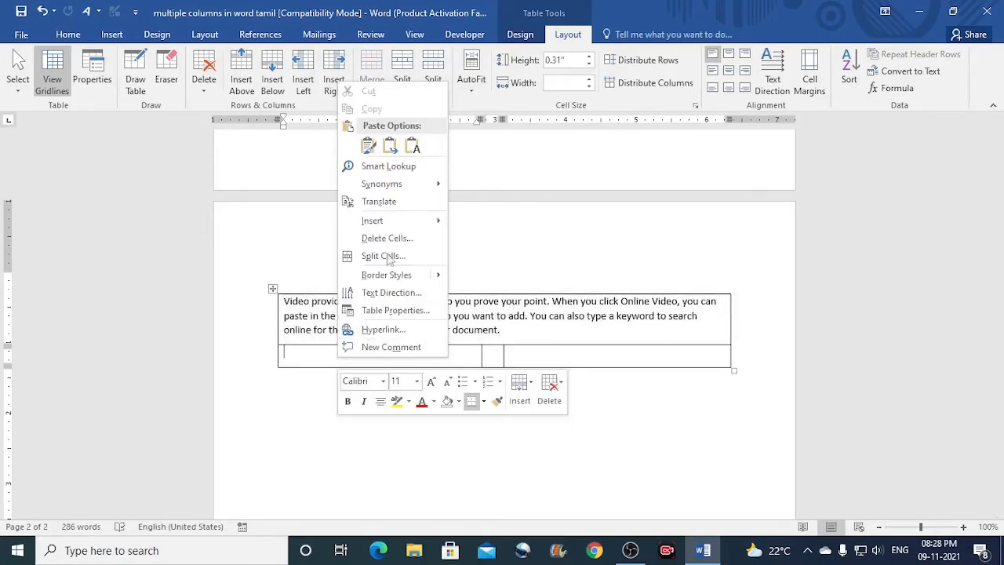
pyautogui.moveTo(382, 183)
pyautogui.click(368, 146)
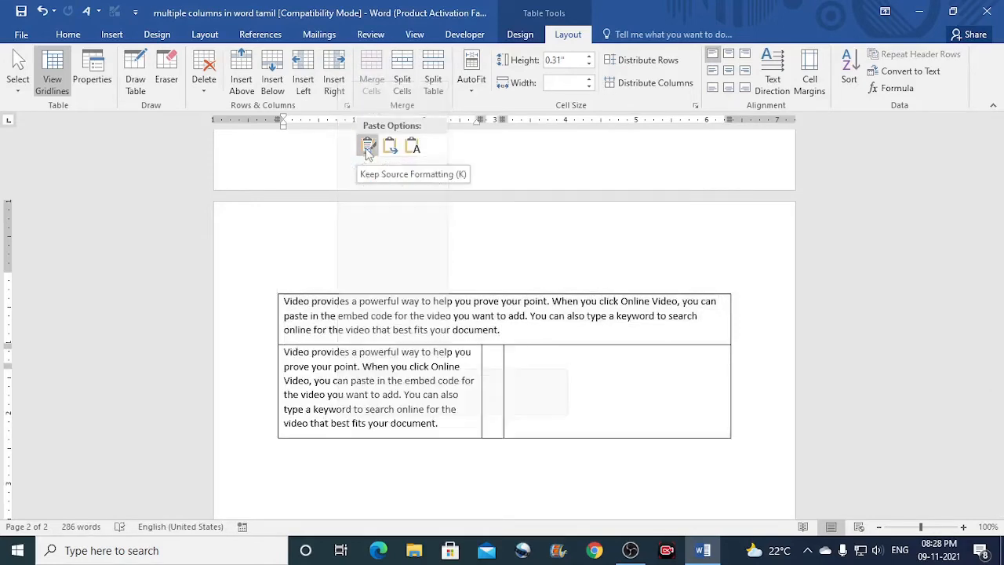
pyautogui.click(537, 379)
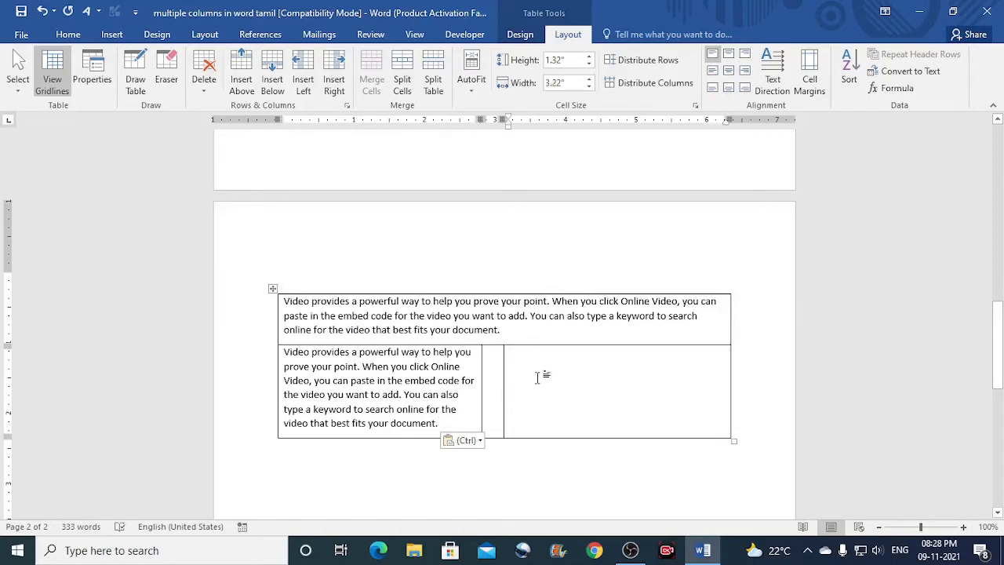
pyautogui.hotkey('ctrl', 'v')
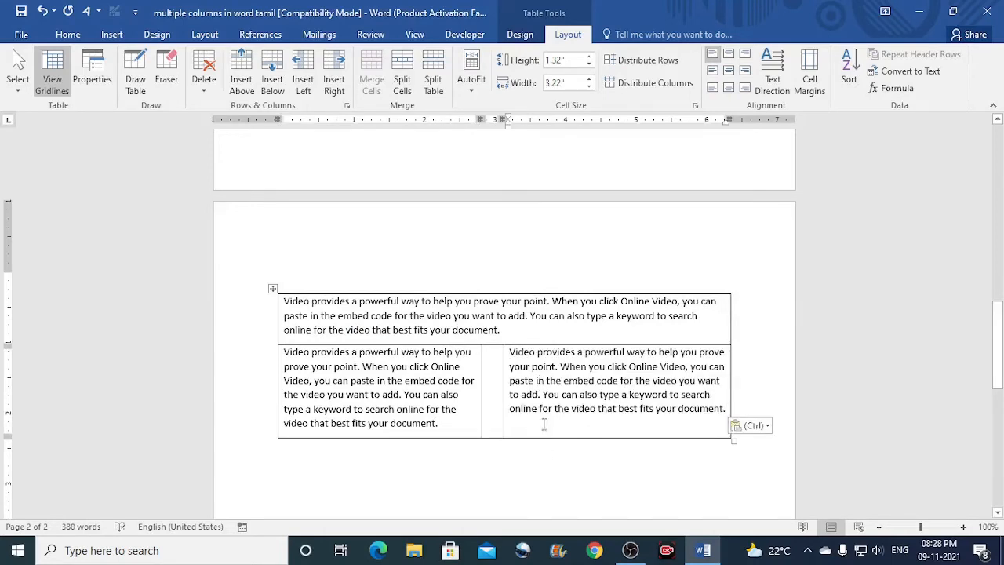
# Add a row below the three-cell row and merge its cells into one.
pyautogui.scroll(-2, 395, 460)
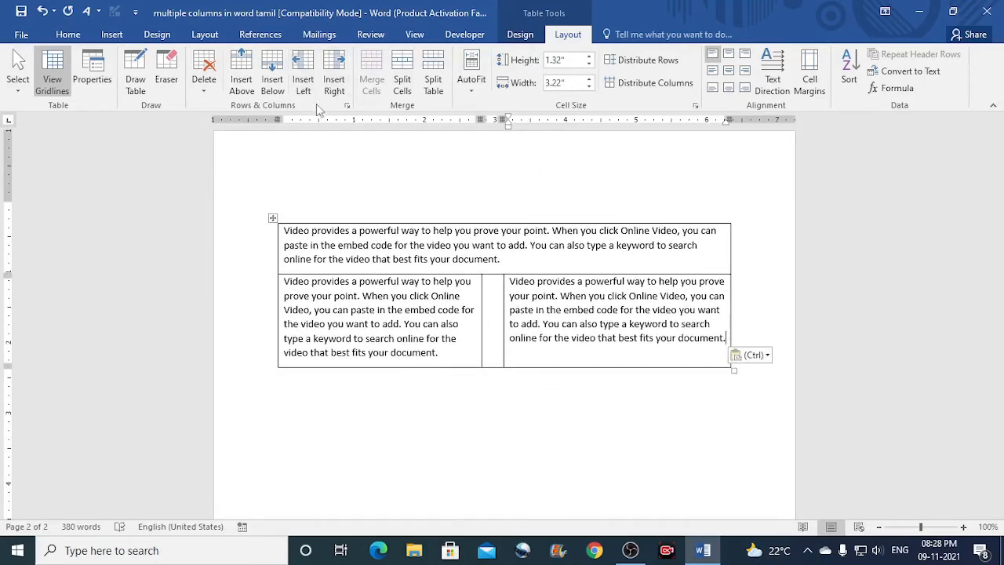
pyautogui.click(270, 78)
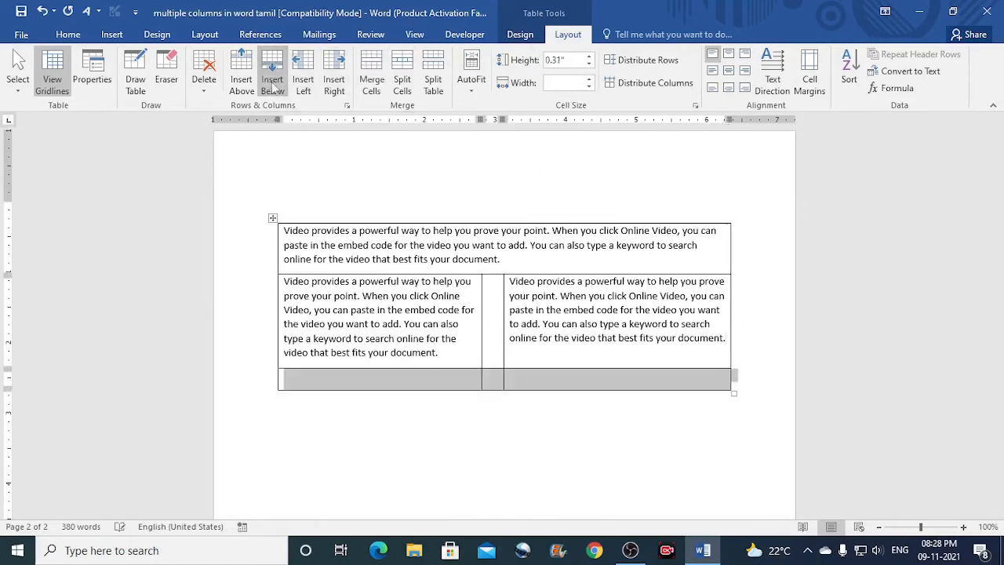
pyautogui.click(556, 383)
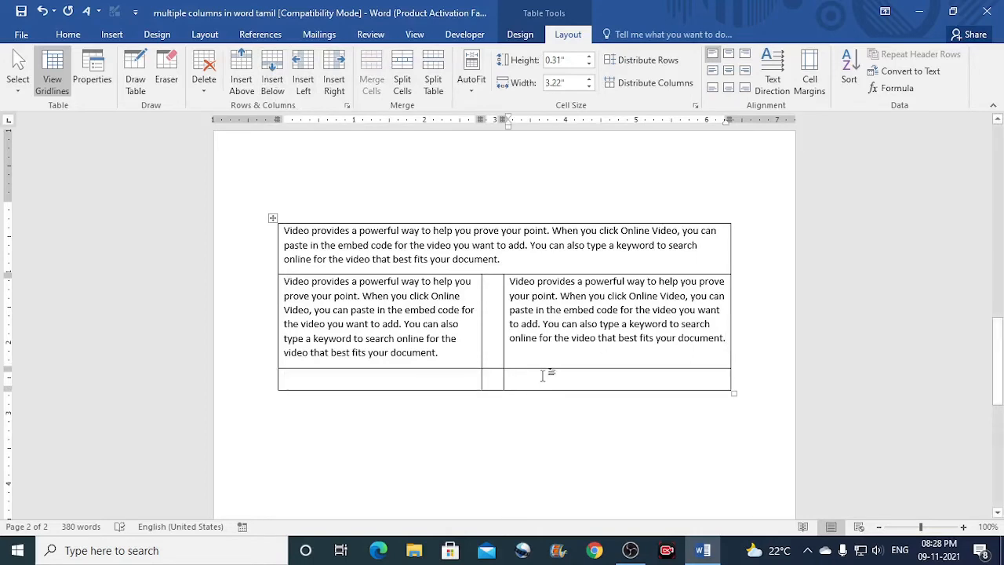
pyautogui.moveTo(545, 376); pyautogui.dragTo(435, 370)
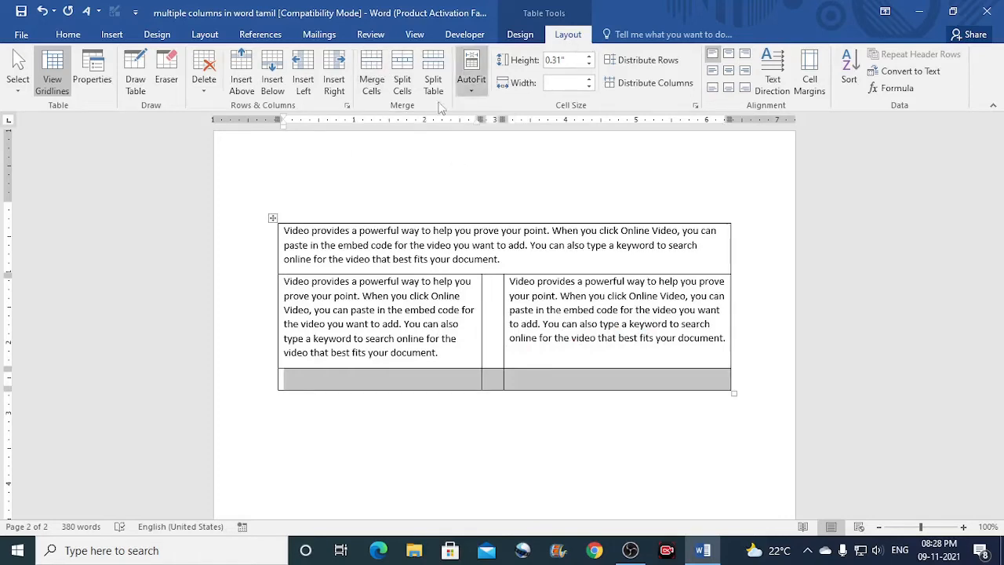
pyautogui.click(372, 83)
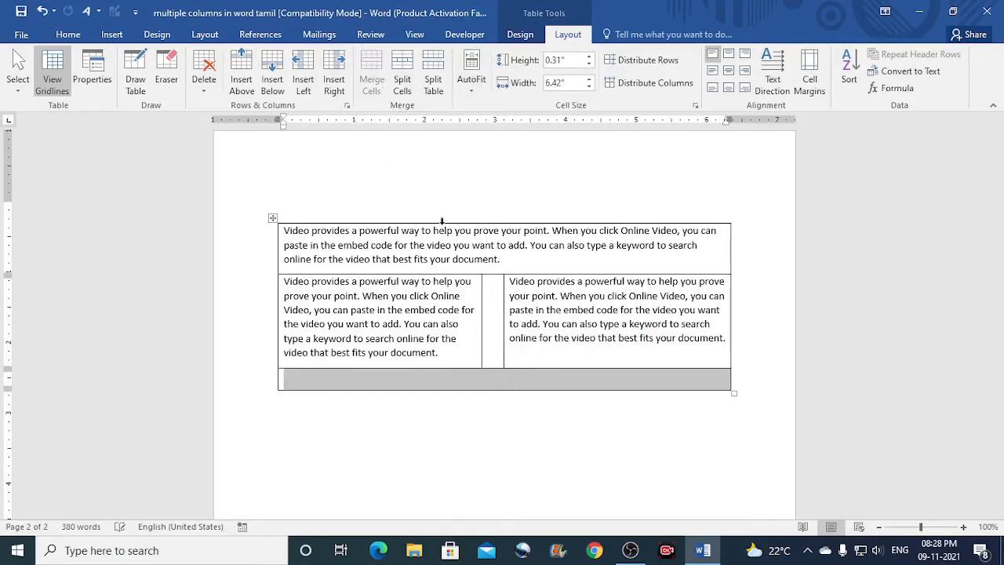
# Paste the copied paragraph into the merged last row, keeping the source formatting.
pyautogui.click(482, 378)
pyautogui.rightClick(482, 378)
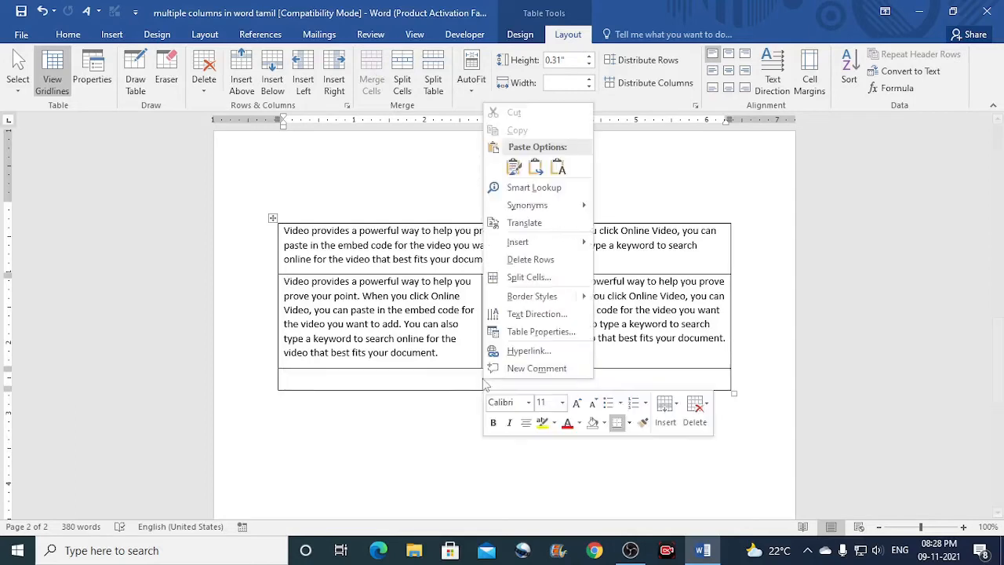
pyautogui.click(513, 167)
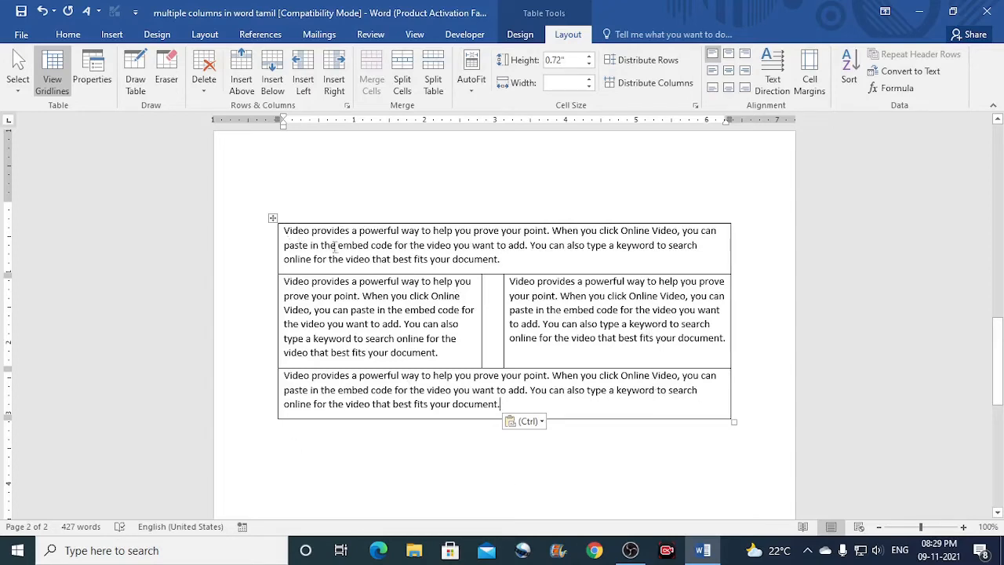
# Remove all borders from the whole table by applying No Border.
pyautogui.click(273, 218)
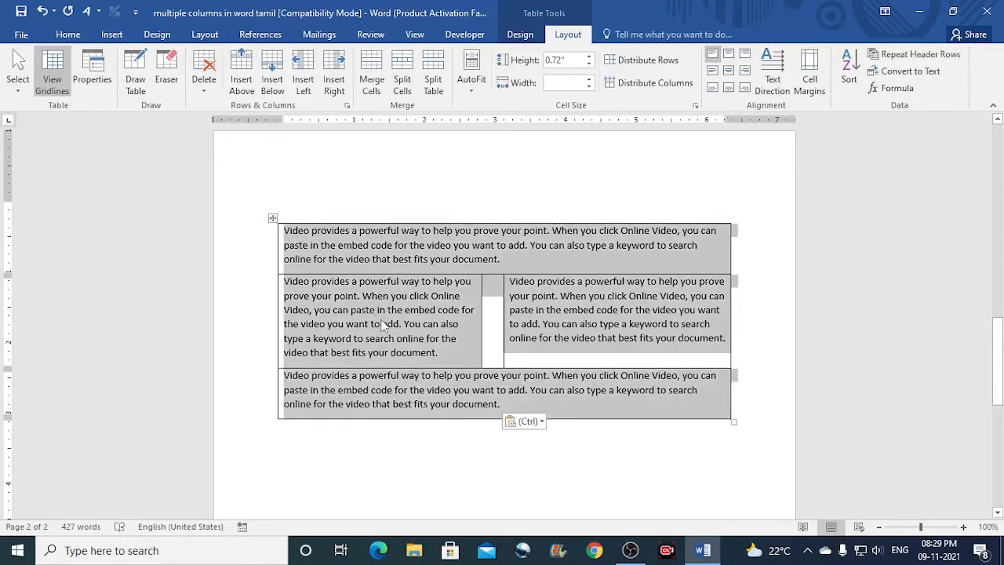
pyautogui.click(521, 36)
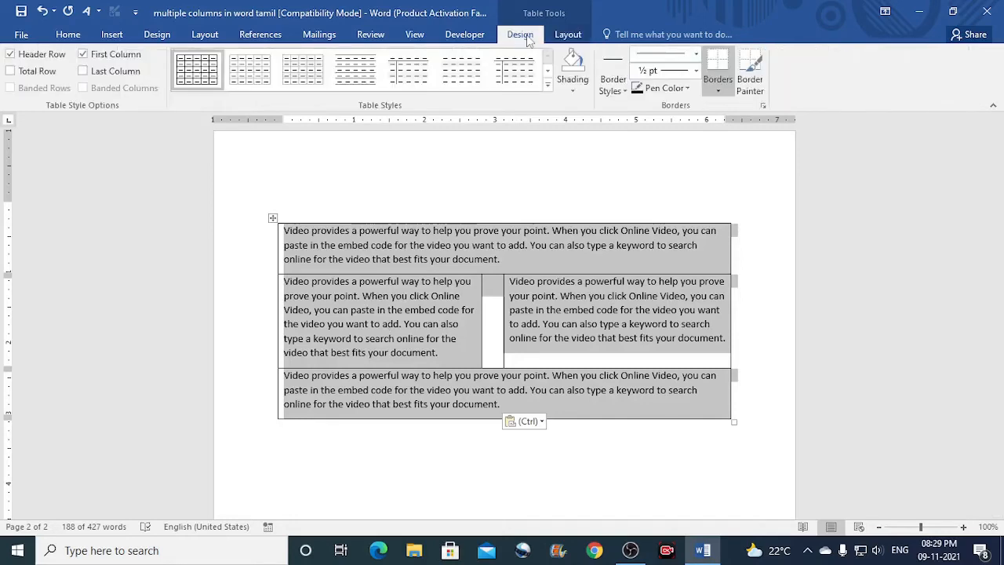
pyautogui.click(624, 92)
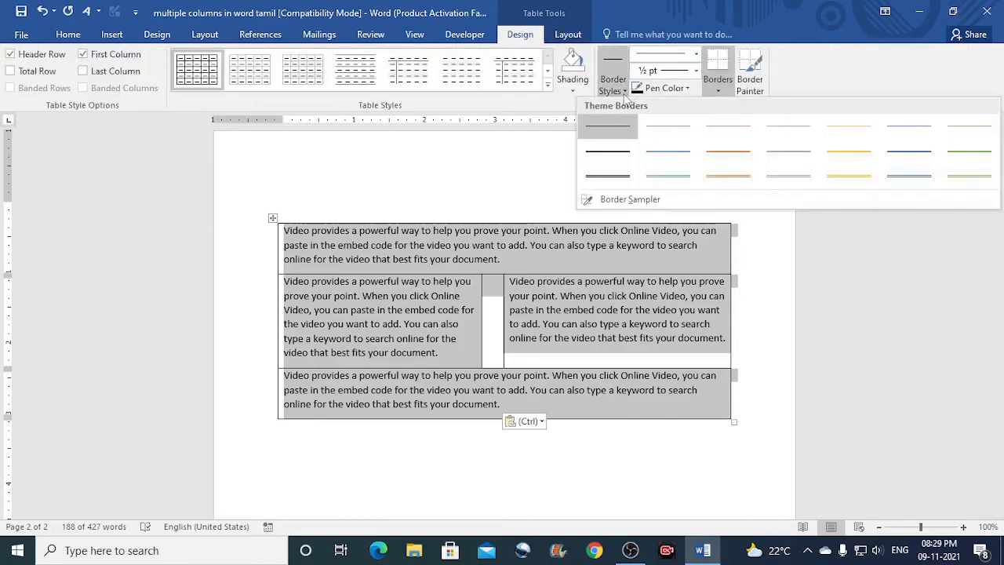
pyautogui.click(625, 92)
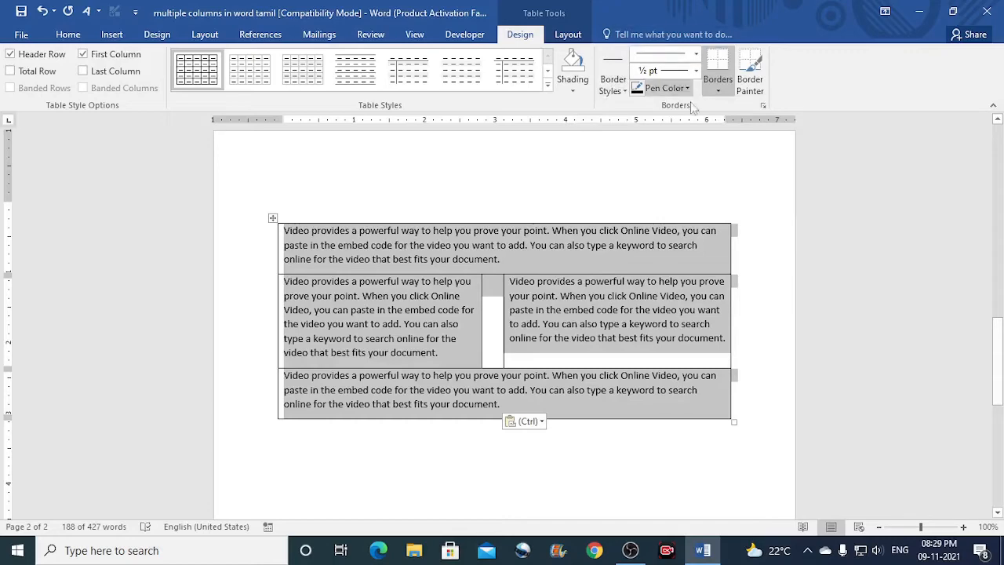
pyautogui.click(718, 91)
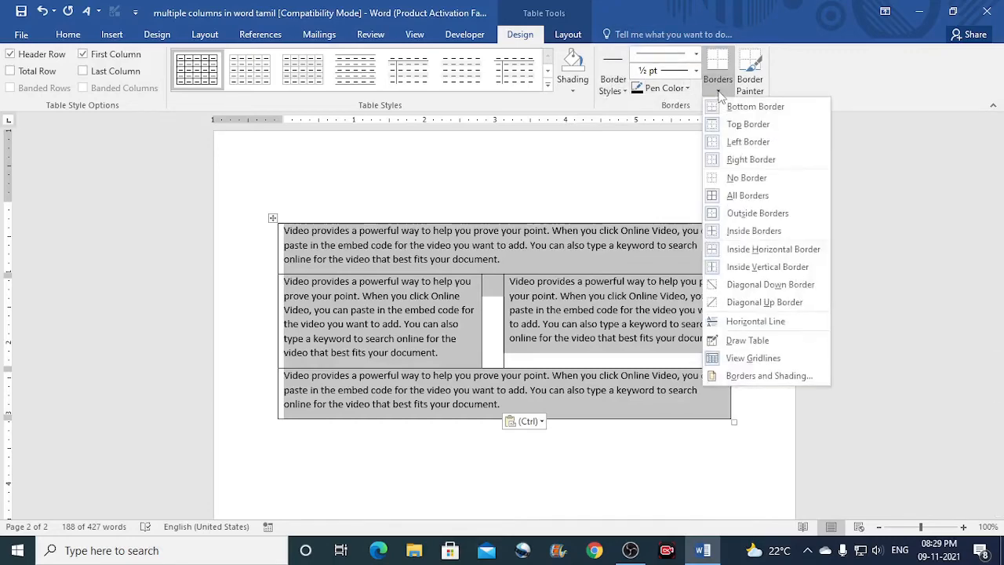
pyautogui.click(757, 180)
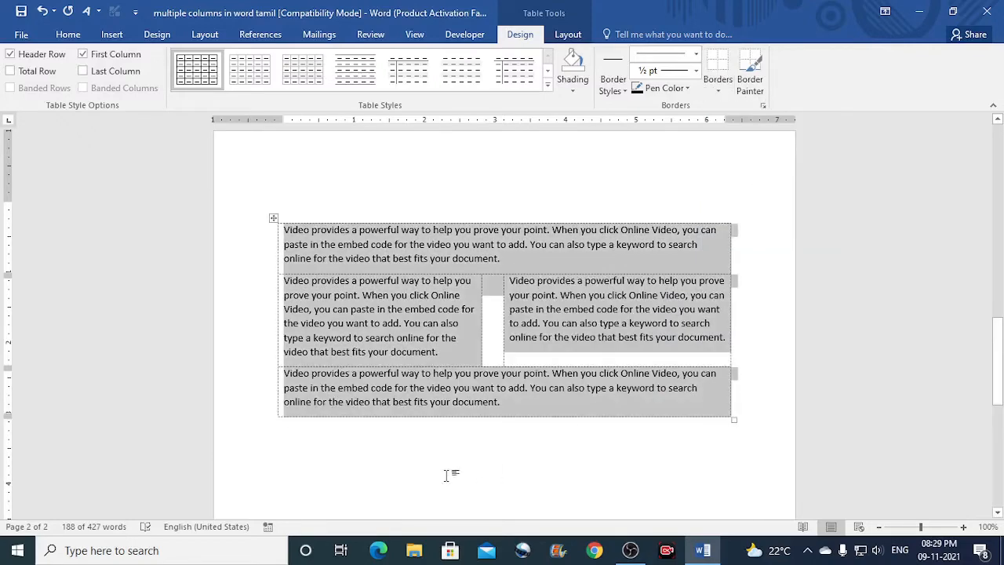
pyautogui.click(426, 457)
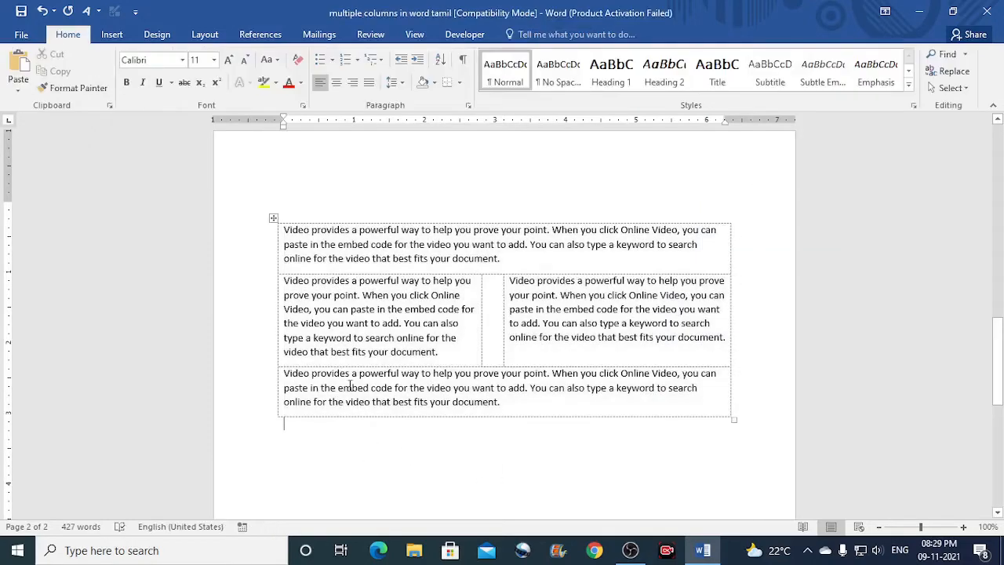
# Hide the gridlines of the borderless table.
pyautogui.click(298, 236)
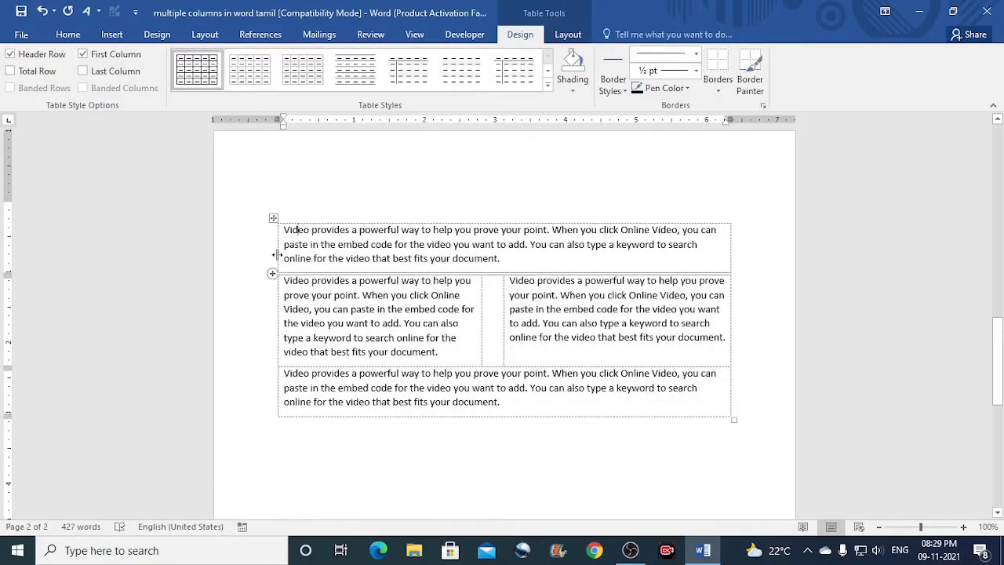
pyautogui.moveTo(272, 274)
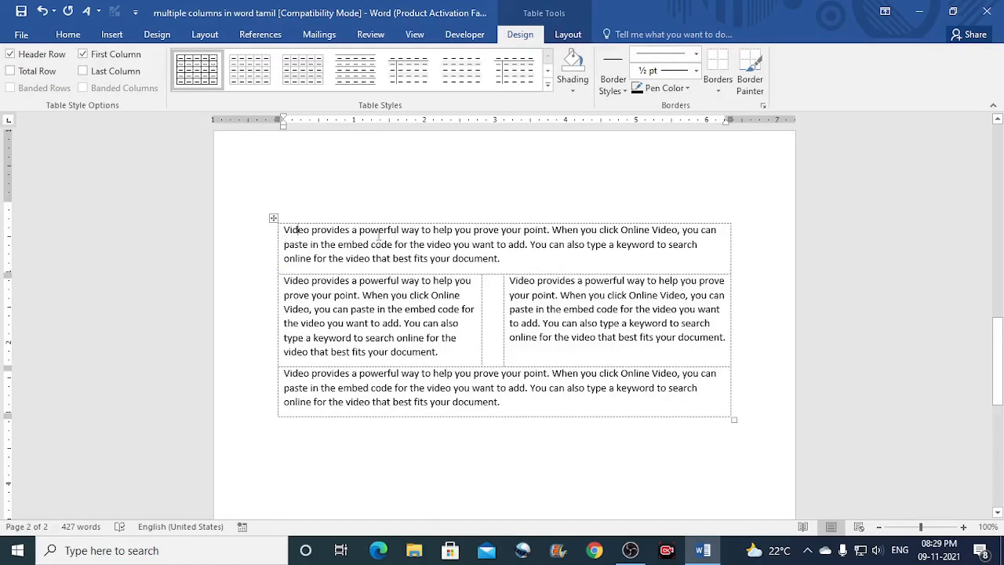
pyautogui.click(274, 218)
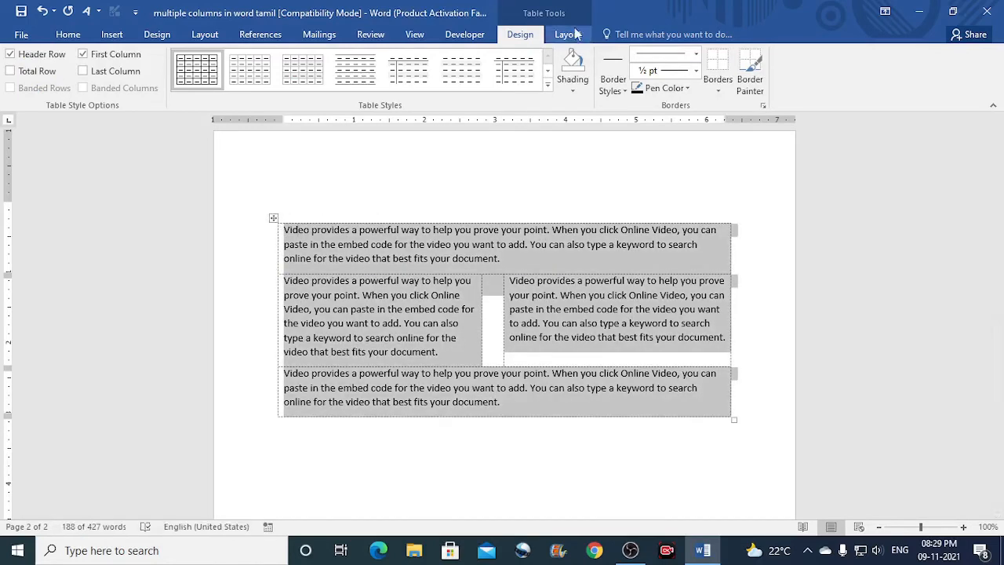
pyautogui.click(568, 35)
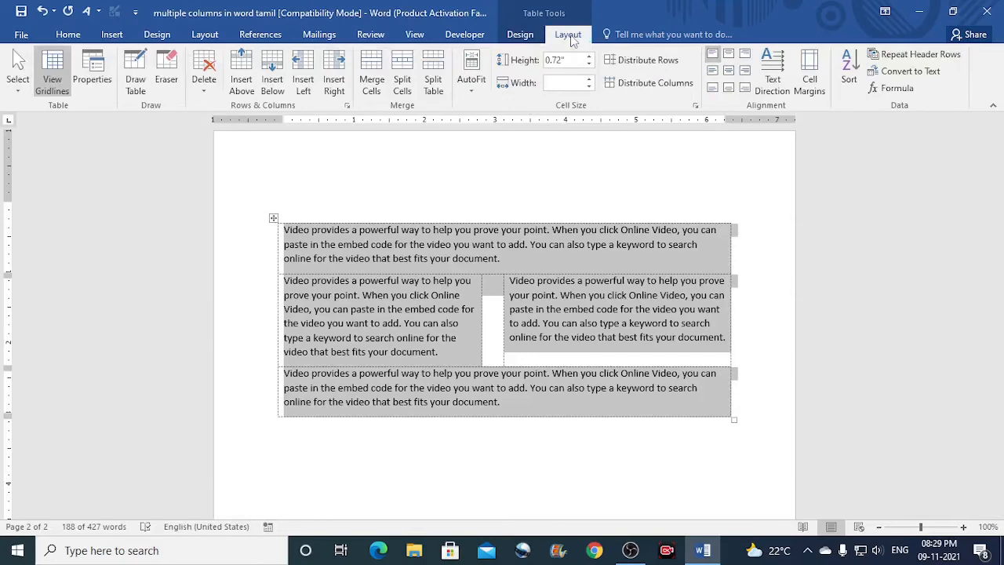
pyautogui.click(53, 72)
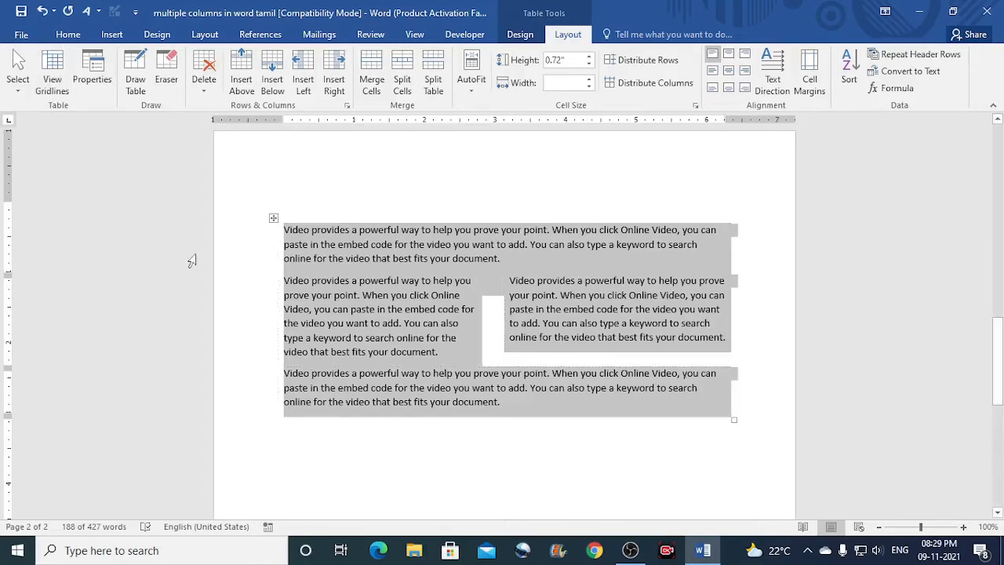
pyautogui.click(63, 71)
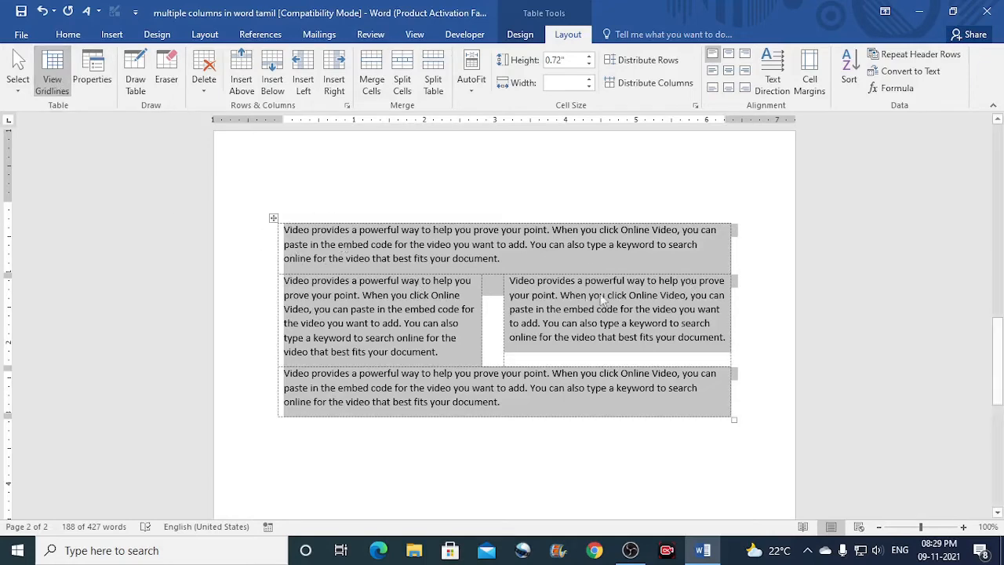
pyautogui.click(66, 82)
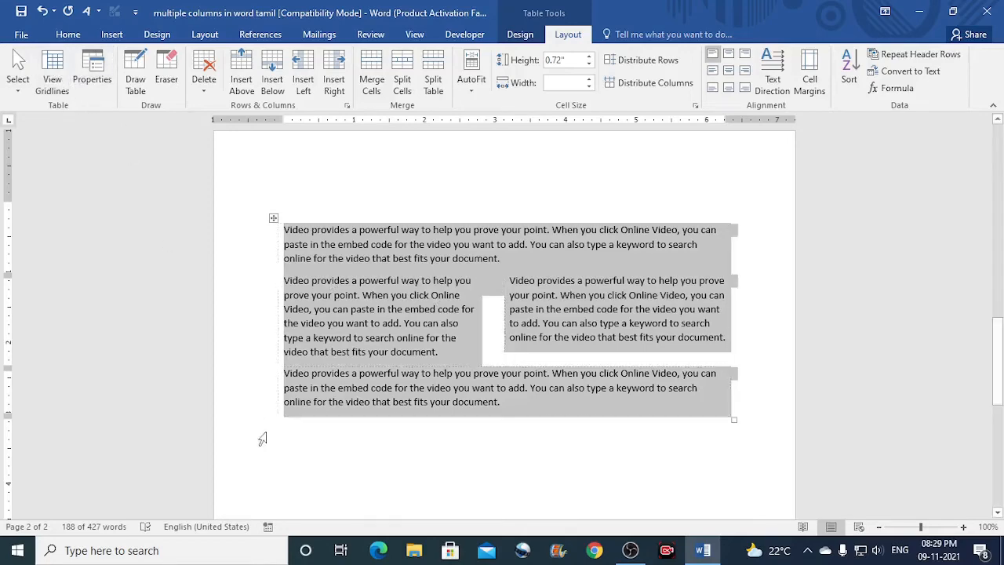
# Insert a page break below the table to start a new page.
pyautogui.click(331, 446)
pyautogui.scroll(-2, 332, 443)
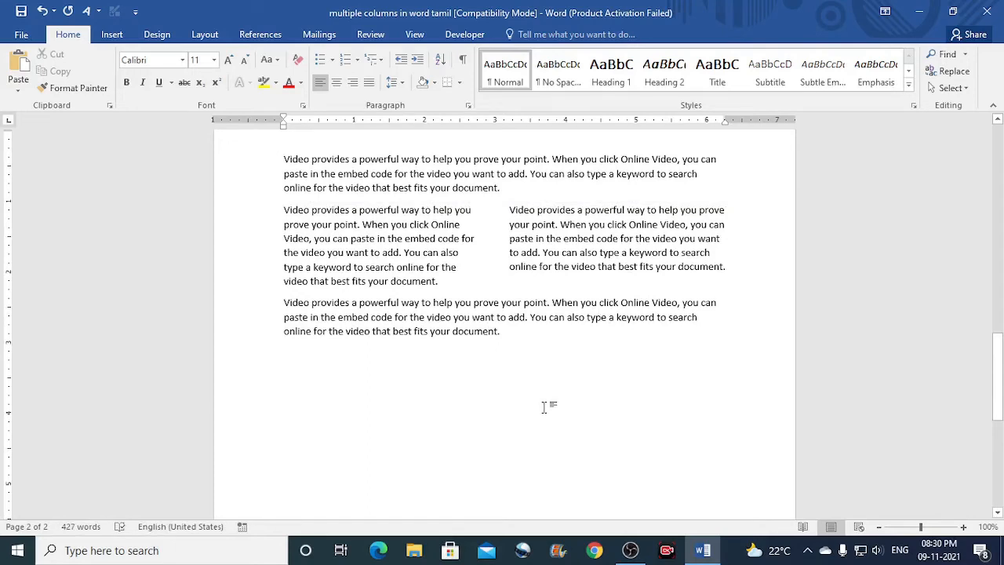
pyautogui.hotkey('ctrl', 'Return')
pyautogui.scroll(-5, 544, 397)
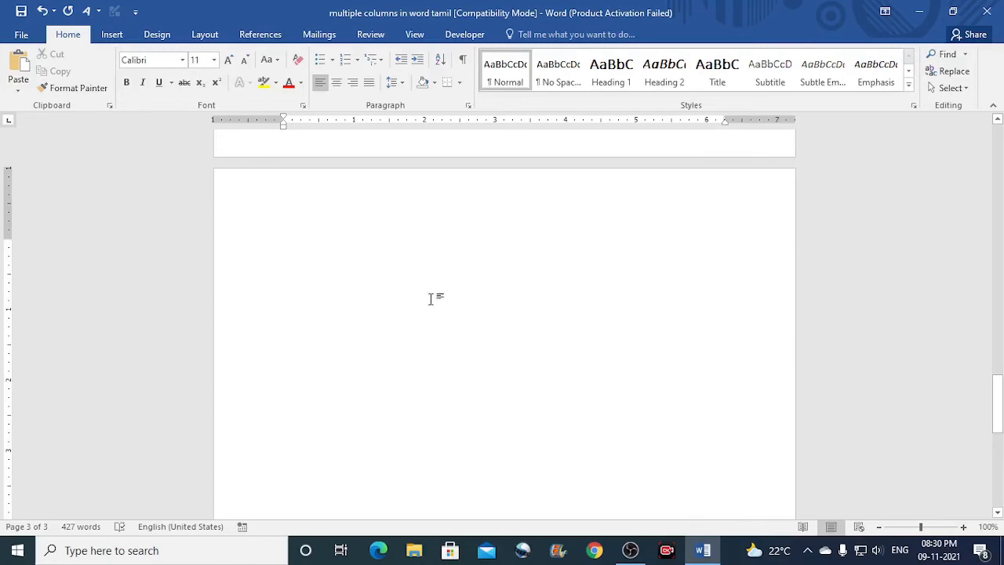
# Insert a Simple Text Box on the new page, place it at the left margin and lengthen it to about 3.37" high.
pyautogui.click(120, 35)
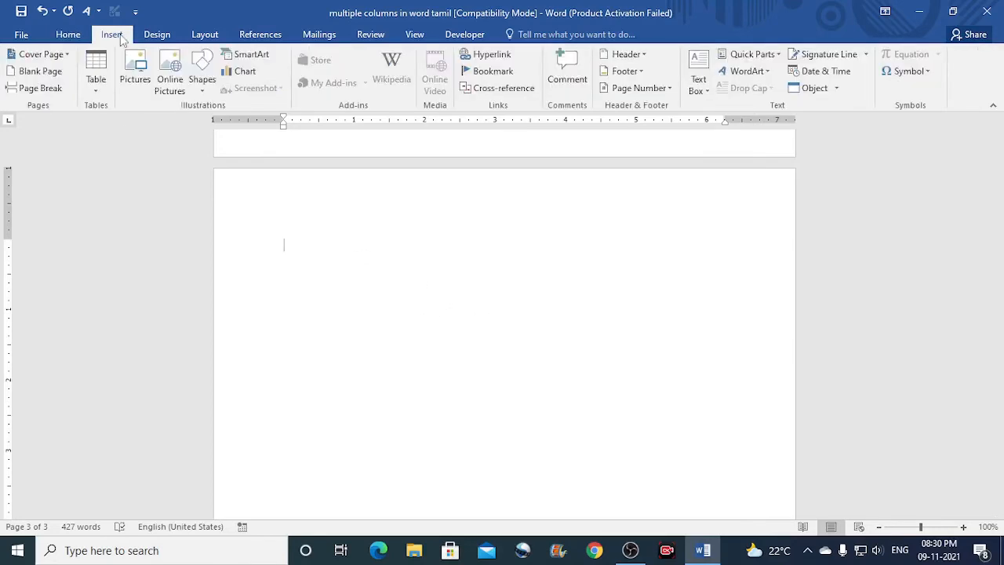
pyautogui.click(710, 90)
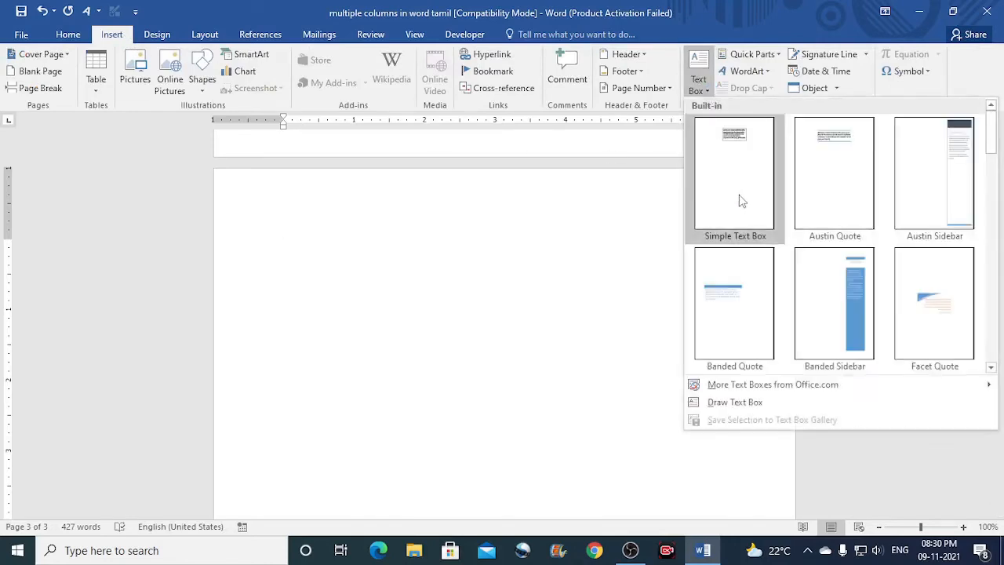
pyautogui.click(742, 200)
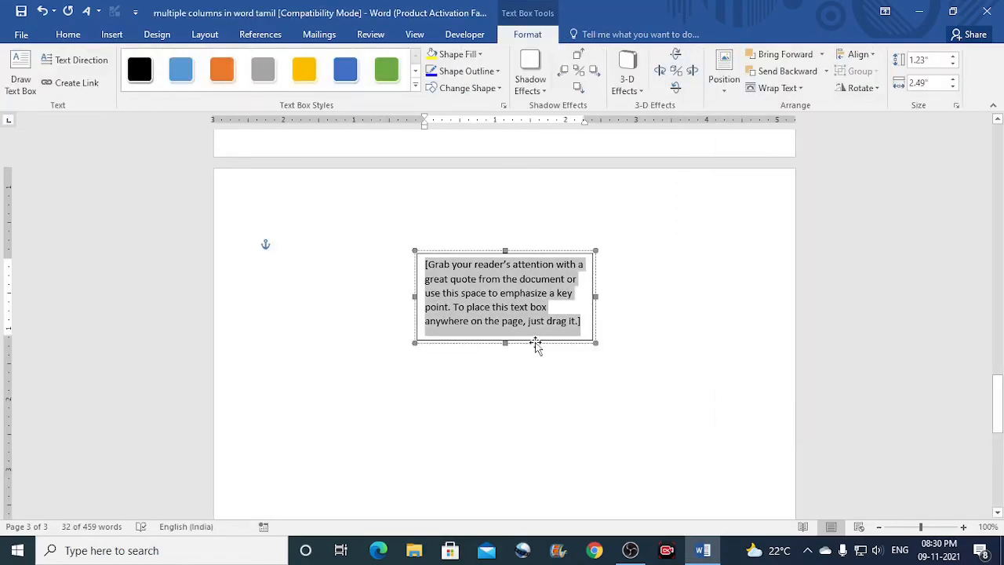
pyautogui.moveTo(536, 346); pyautogui.dragTo(343, 479)
pyautogui.scroll(-1, 466, 305)
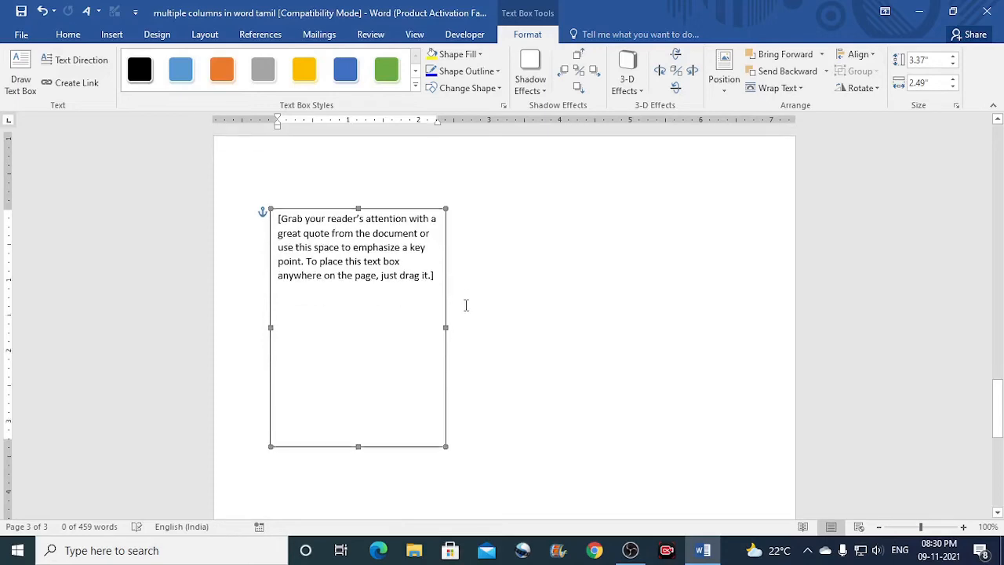
pyautogui.scroll(-1, 494, 250)
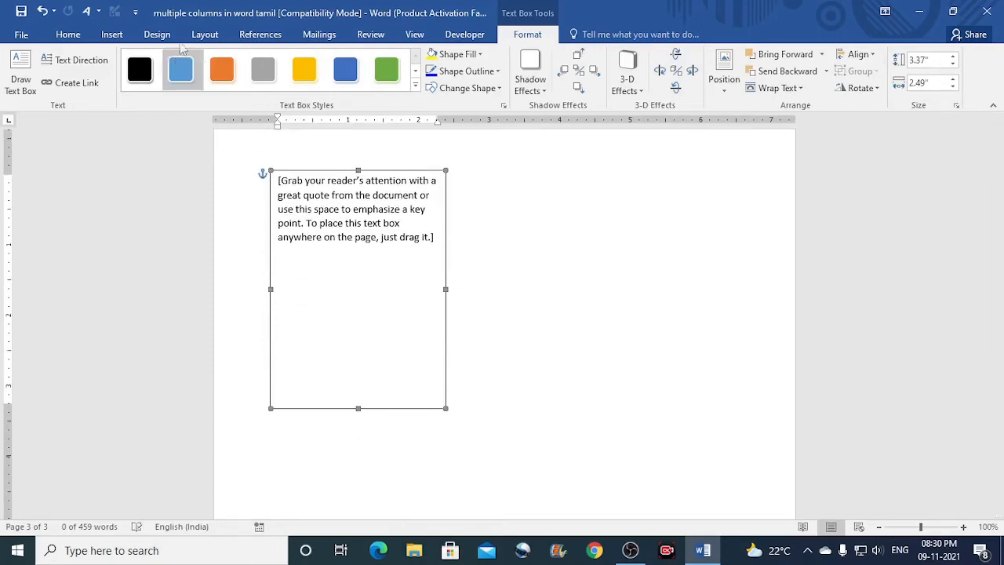
# Insert a second Simple Text Box, place it beside the first one and lengthen it to about 3.37" high.
pyautogui.click(112, 37)
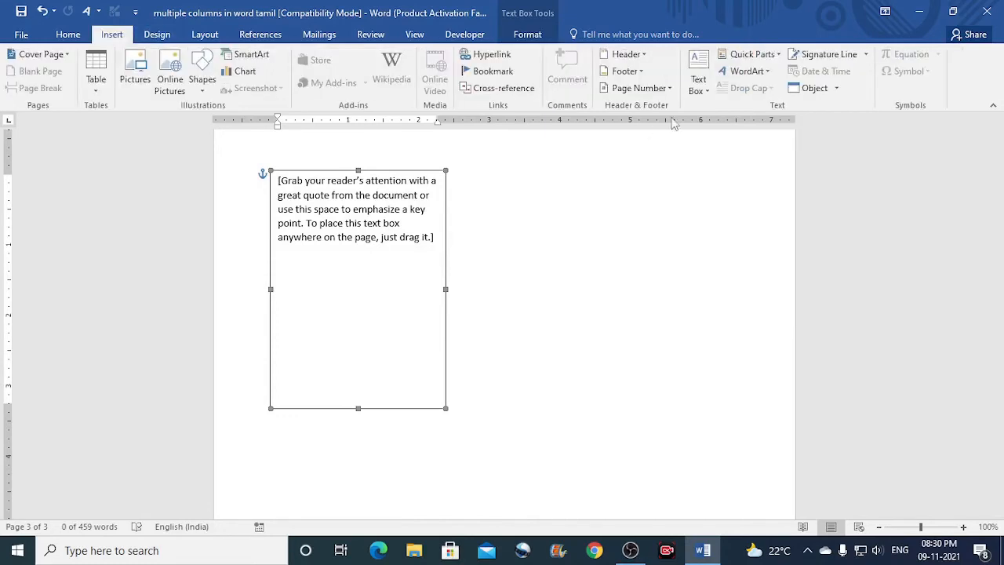
pyautogui.click(699, 76)
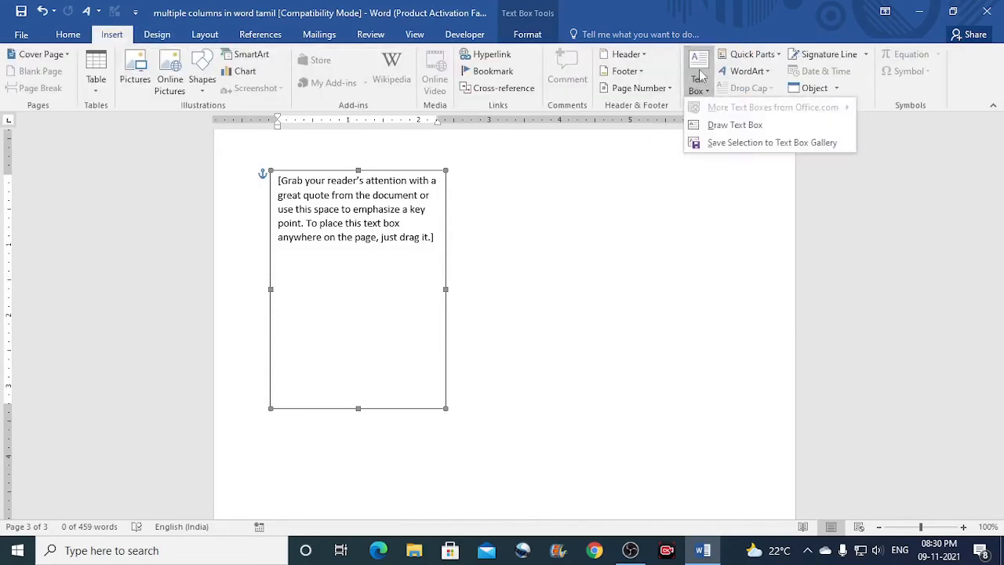
pyautogui.click(710, 125)
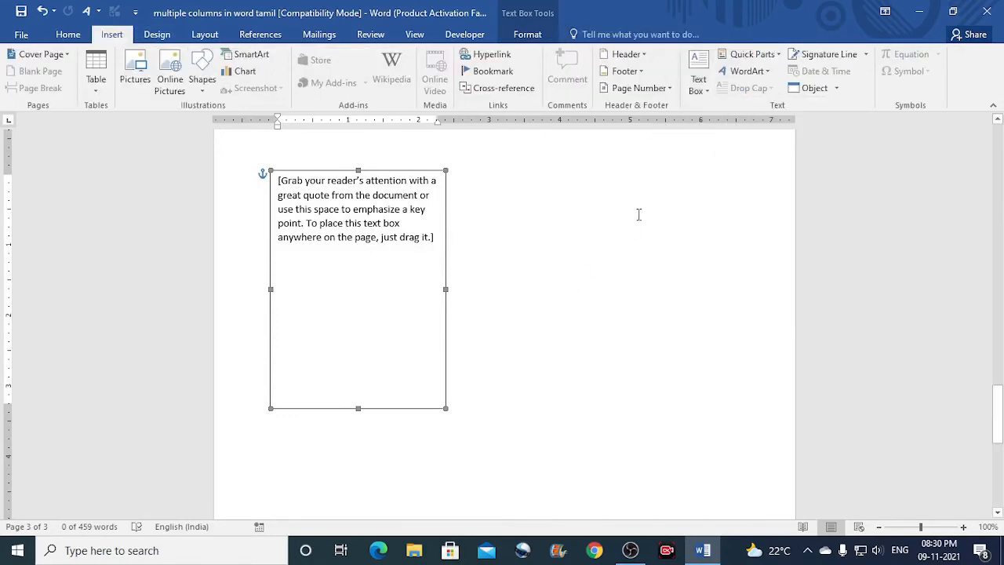
pyautogui.click(582, 262)
pyautogui.click(701, 86)
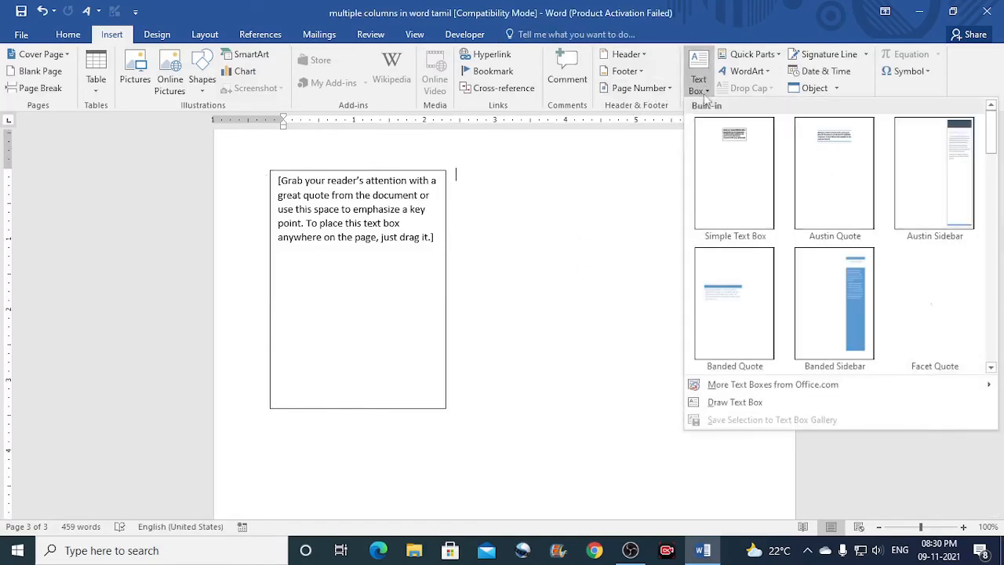
pyautogui.click(735, 176)
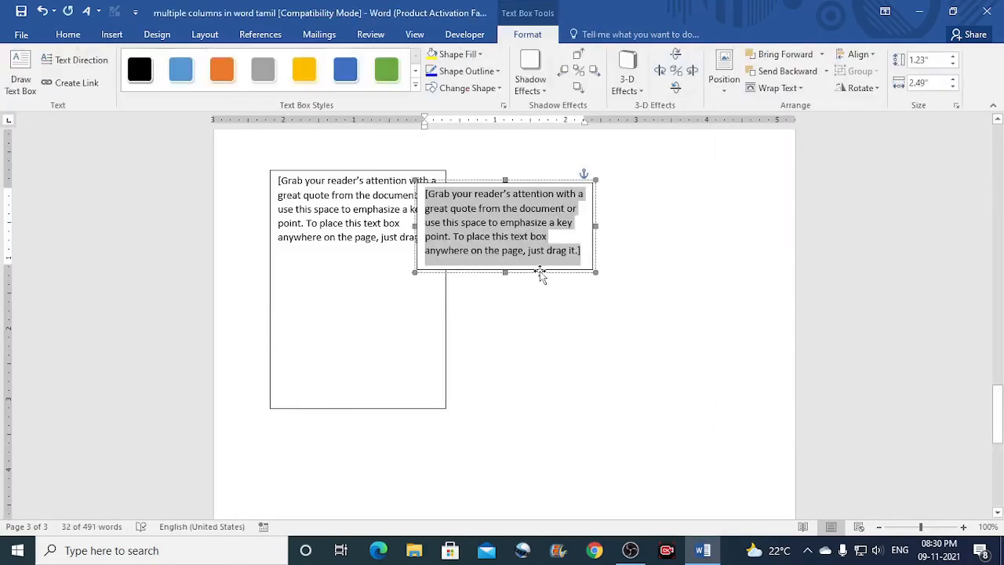
pyautogui.moveTo(538, 269); pyautogui.dragTo(583, 407)
pyautogui.scroll(-3, 647, 323)
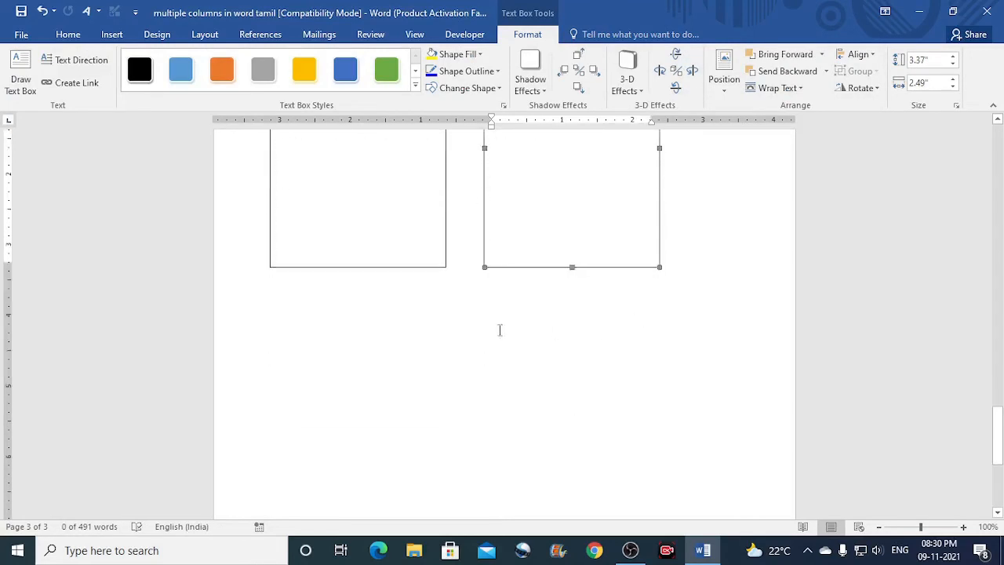
pyautogui.click(683, 238)
pyautogui.scroll(1, 302, 287)
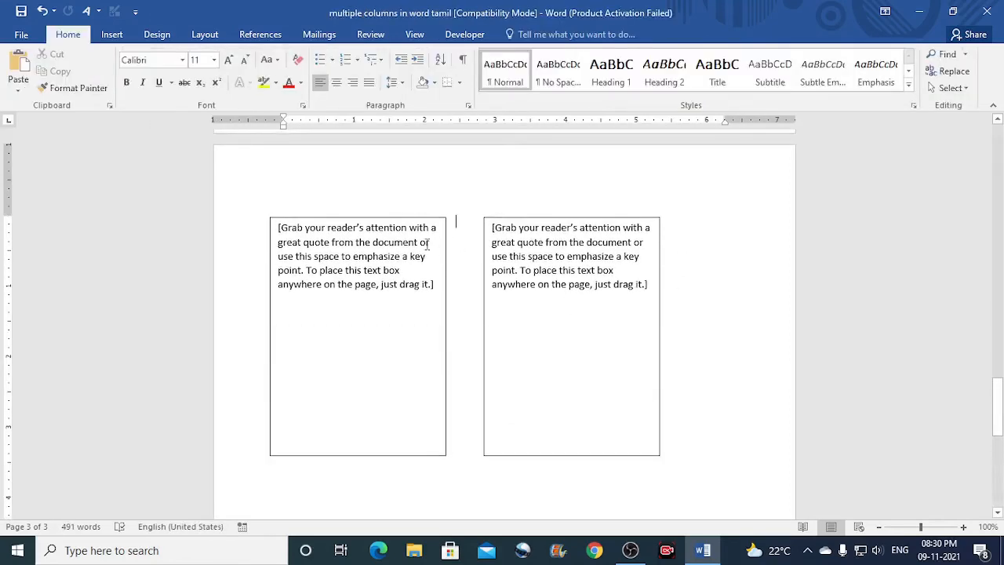
# Insert a third Simple Text Box and place it below the left text box, aligned with its left edge.
pyautogui.scroll(-4, 427, 244)
pyautogui.click(112, 34)
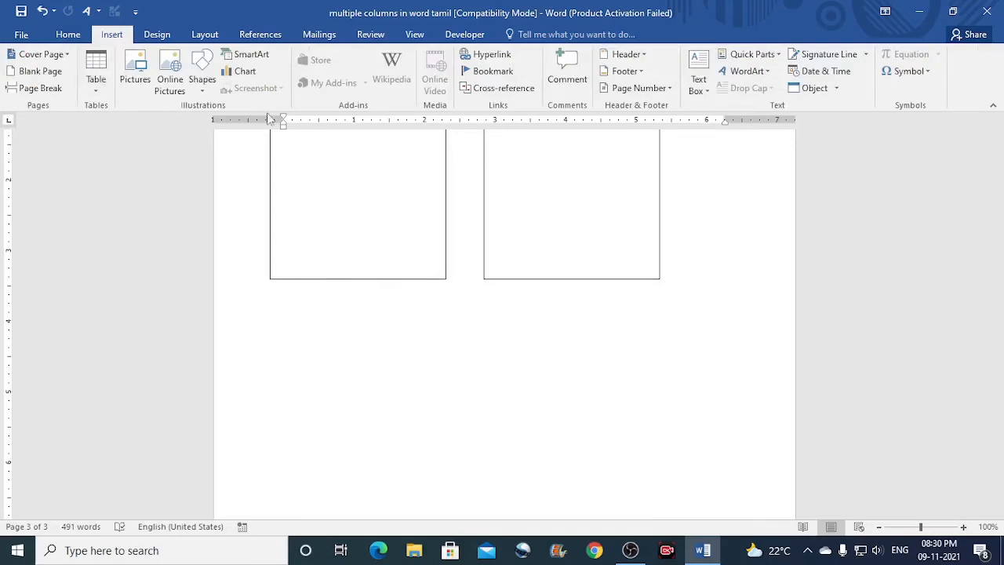
pyautogui.click(712, 96)
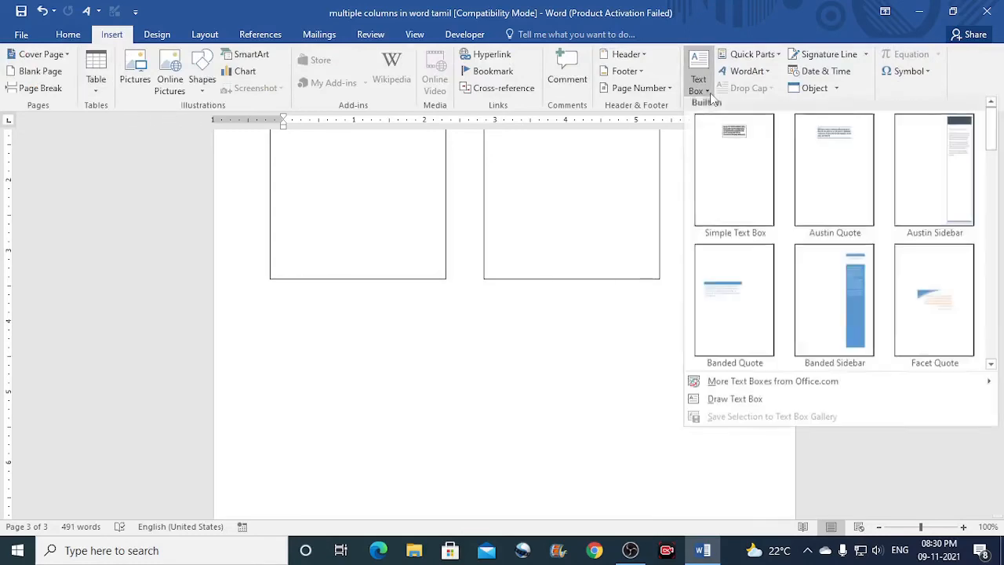
pyautogui.click(726, 180)
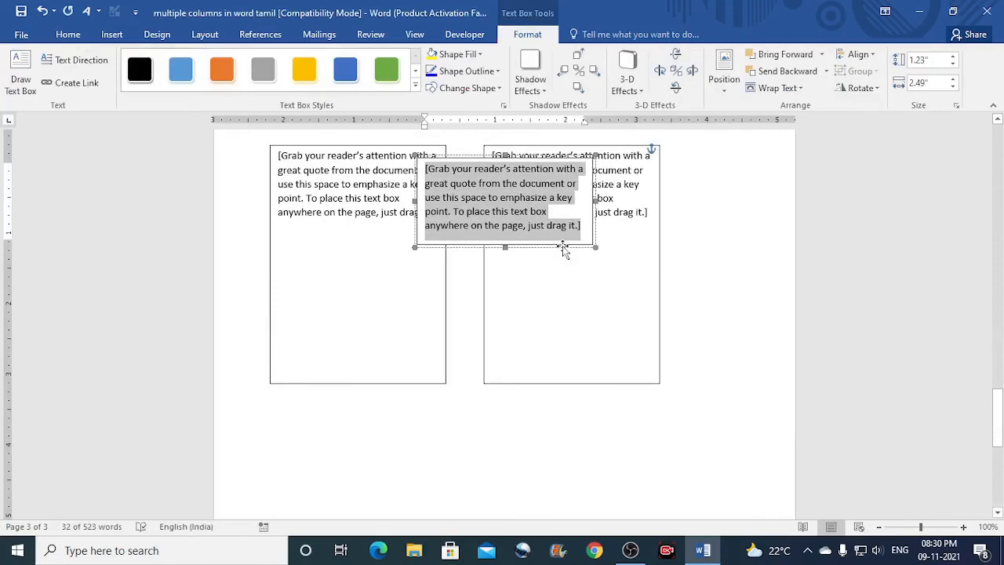
pyautogui.moveTo(562, 247); pyautogui.dragTo(417, 495)
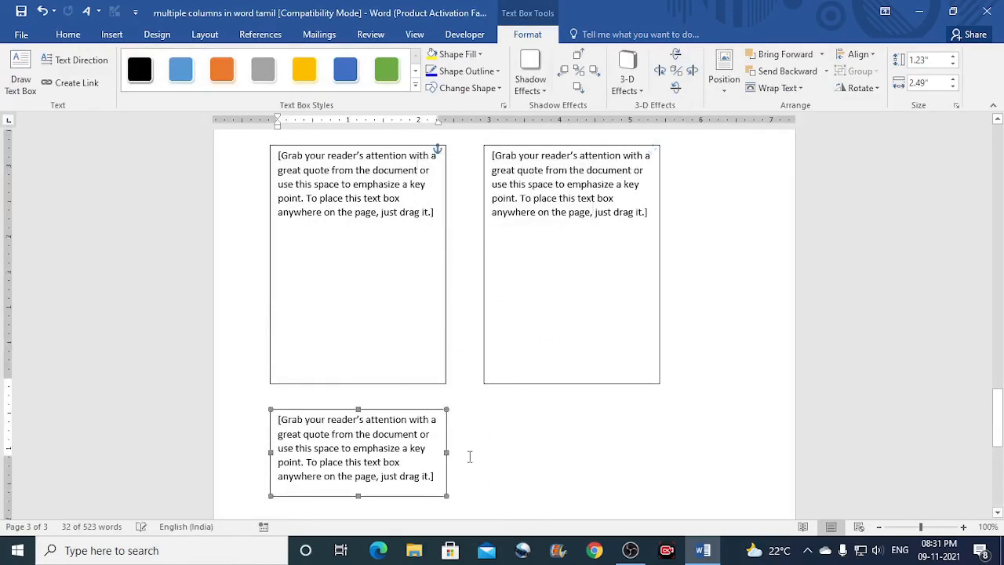
# Widen the lower text box to about 5.59" so it spans both upper boxes, and increase its height.
pyautogui.scroll(-2, 468, 455)
pyautogui.moveTo(446, 346); pyautogui.dragTo(665, 346)
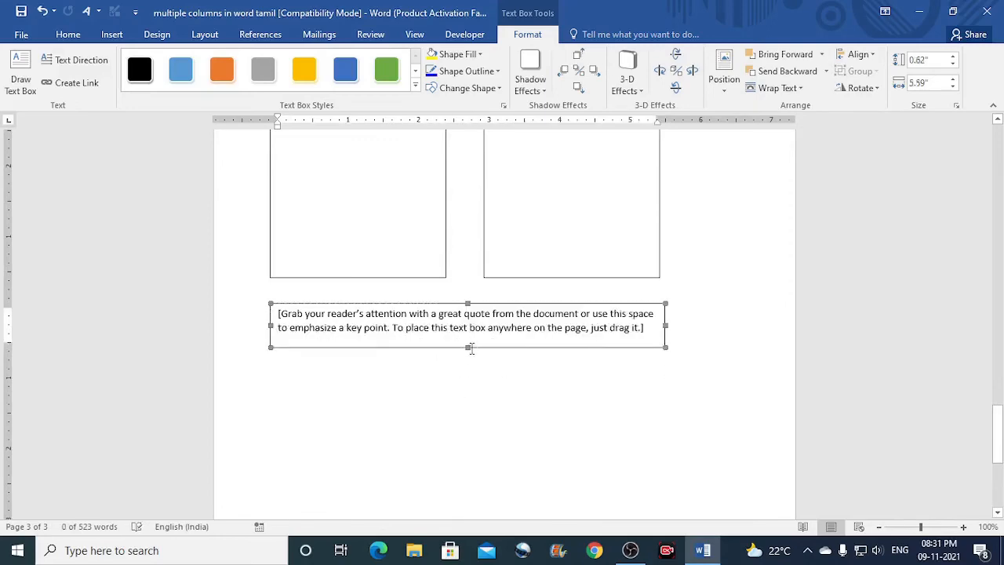
pyautogui.moveTo(467, 347); pyautogui.dragTo(468, 428)
pyautogui.click(710, 294)
# Replace the upper-left text box's placeholder with the copied "Video provides a powerful way to help you prove your point" paragraph.
pyautogui.click(397, 290)
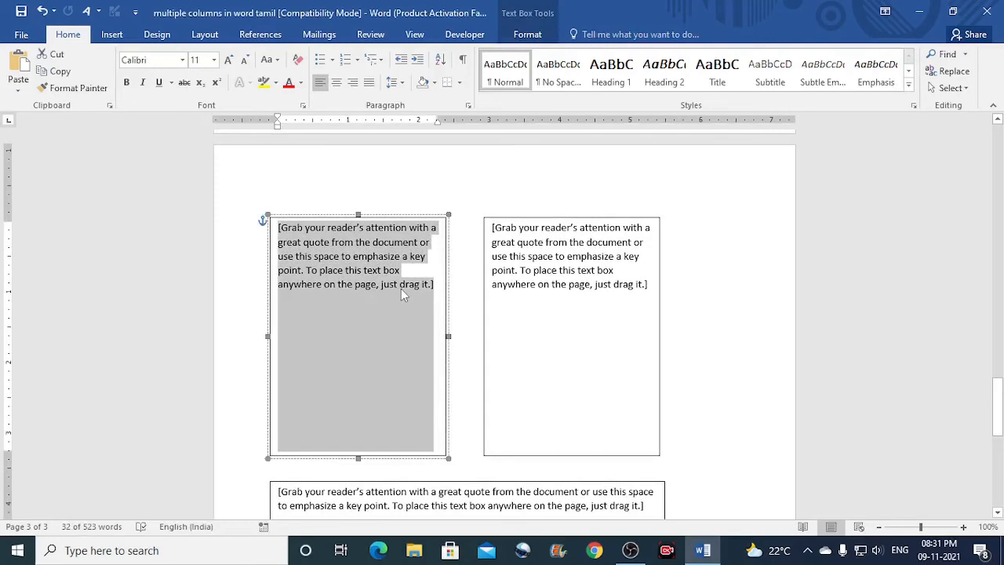
pyautogui.write('Video provides a powerful way to help you prove your point. When you click Online Video, you can paste in the embed code for the video you want to add. You can also type a keyword to search online for the video that best fits your document.')
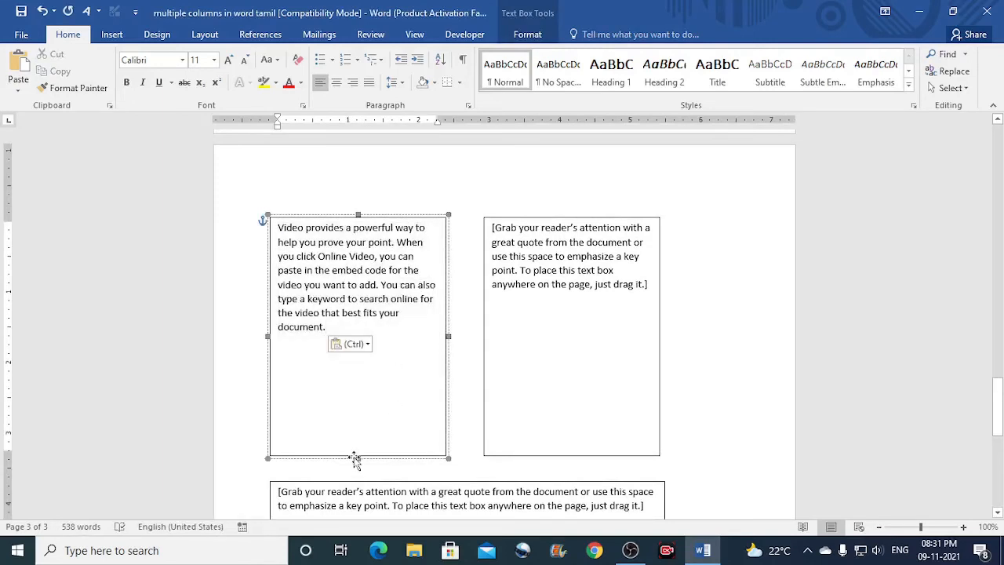
# Shorten both upper text boxes to about 1.78" high, replacing the right one's placeholder with the copied "Video provides a powerful way" paragraph.
pyautogui.moveTo(358, 458); pyautogui.dragTo(356, 343)
pyautogui.click(529, 261)
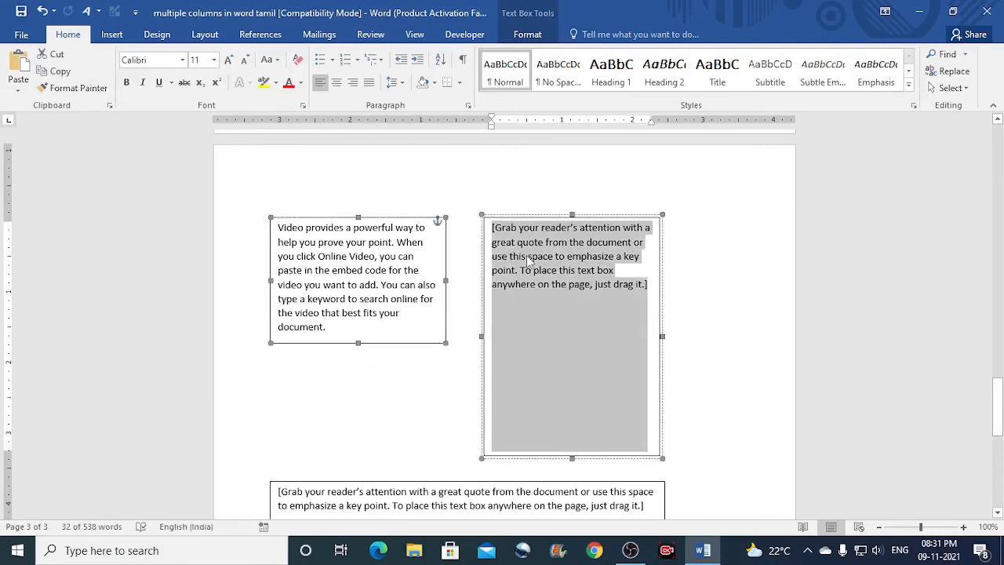
pyautogui.write('Video provides a powerful way to help you prove your point. When you click Online Video, you can paste in the embed code for the video you want to add. You can also type a keyword to search online for the video that best fits your document.')
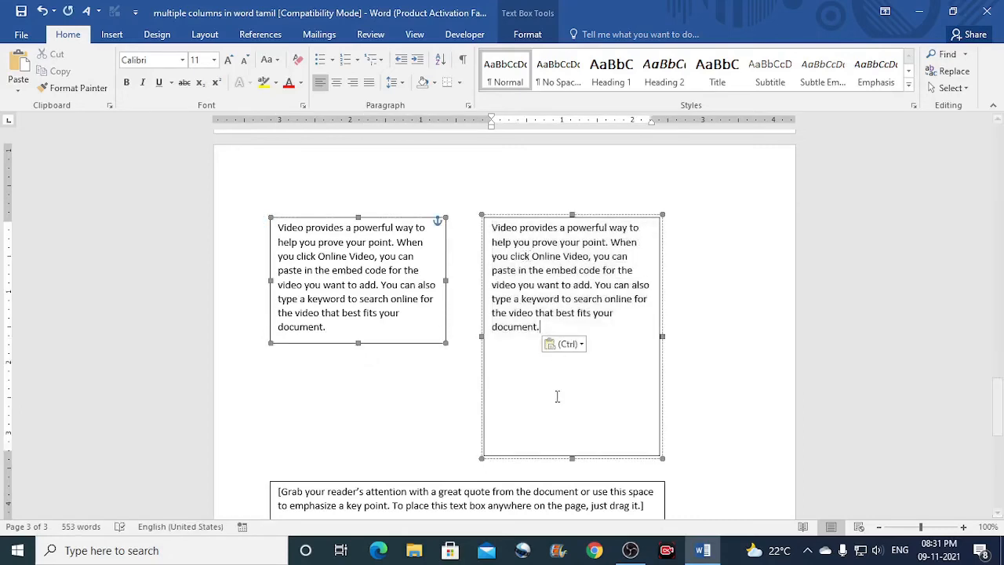
pyautogui.moveTo(572, 456); pyautogui.dragTo(604, 341)
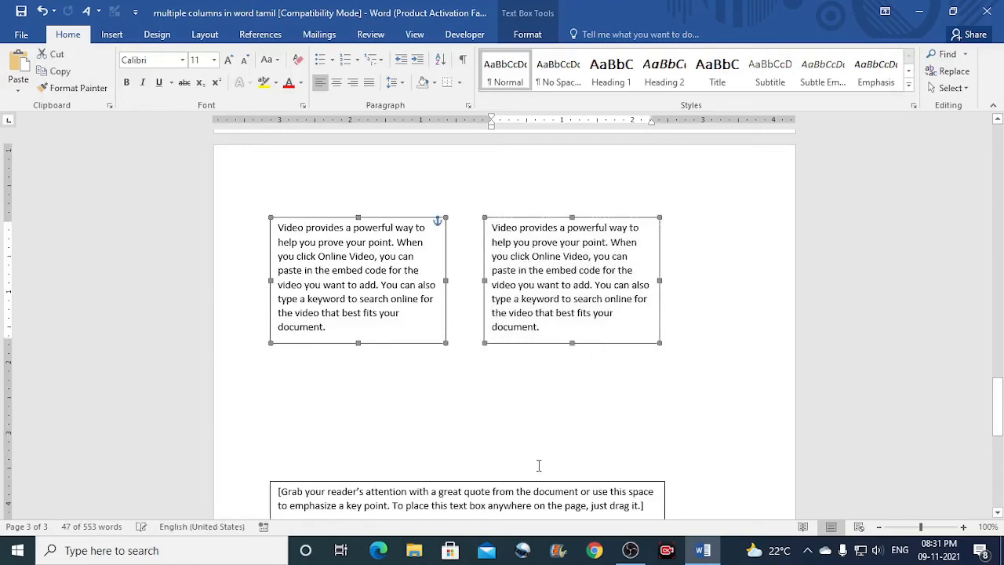
# Move the wide lower text box up so it sits just beneath the two upper boxes, keeping its left edge aligned.
pyautogui.click(520, 496)
pyautogui.scroll(4, 528, 416)
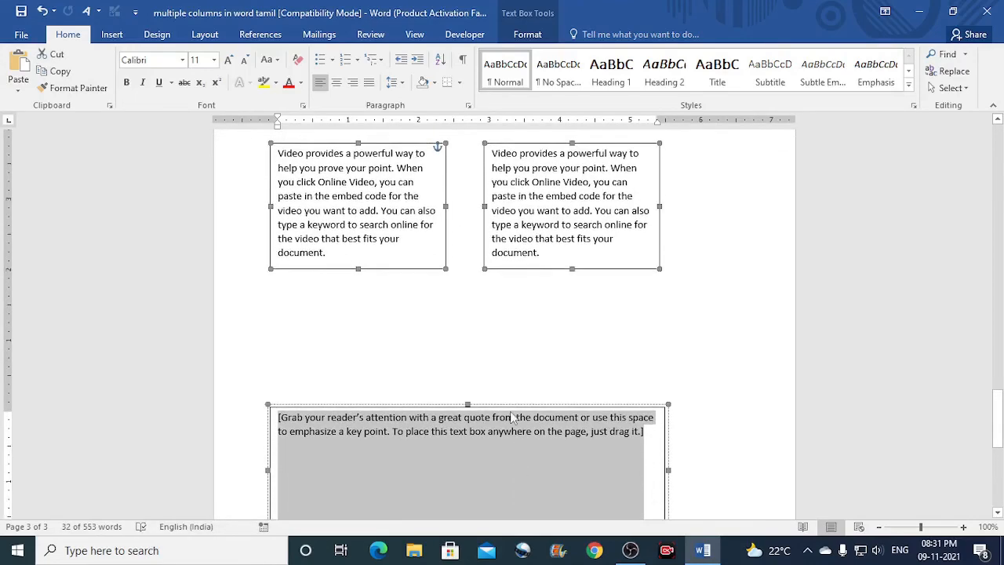
pyautogui.moveTo(513, 404); pyautogui.dragTo(512, 292)
# Replace the lower text box's placeholder with the copied "Video provides a powerful way" paragraph and shorten the box to about 0.84" high.
pyautogui.click(515, 316)
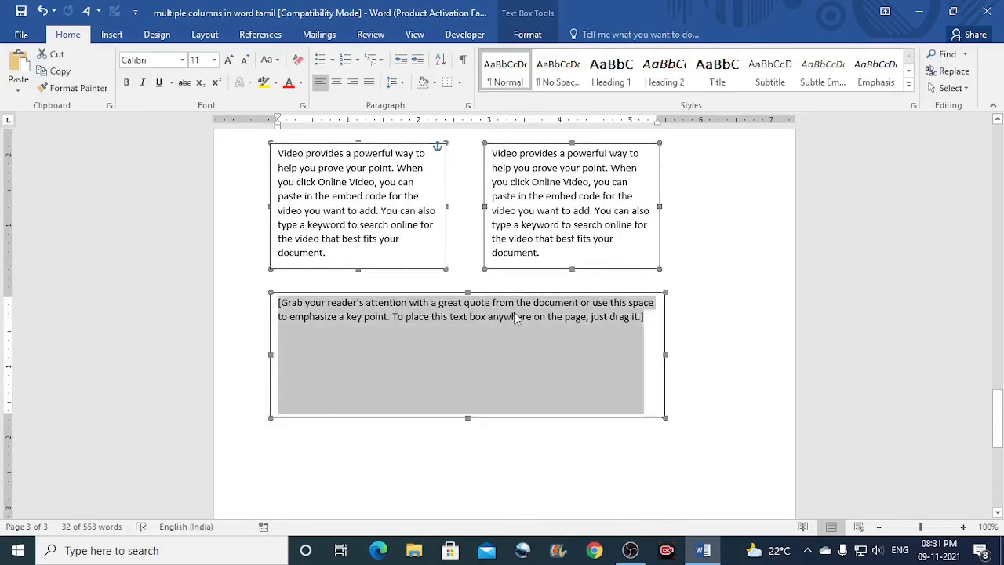
pyautogui.write('Video provides a powerful way to help you prove your point. When you click Online Video, you can paste in the embed code for the video you want to add. You can also type a keyword to search online for the video that best fits your document.')
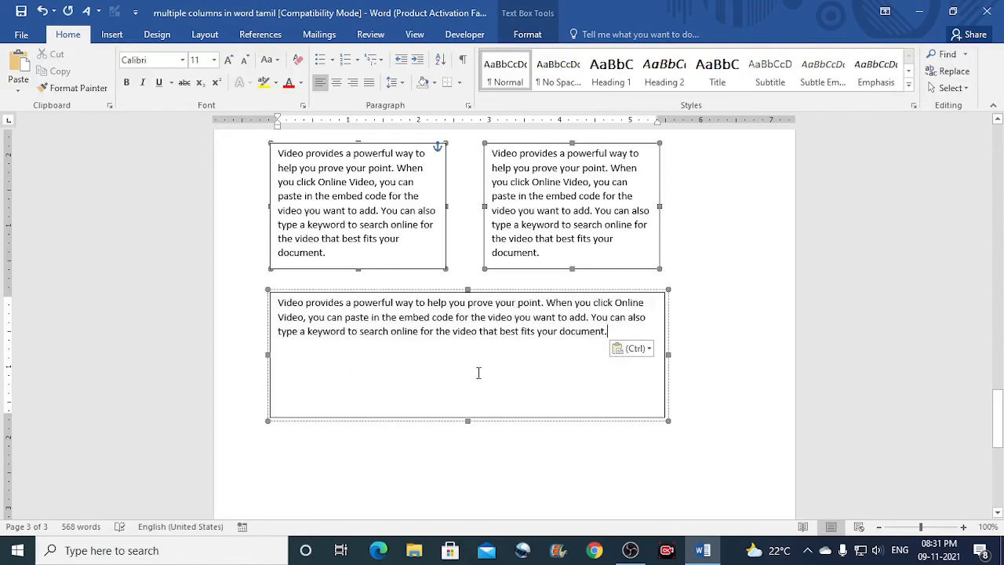
pyautogui.moveTo(466, 420); pyautogui.dragTo(503, 352)
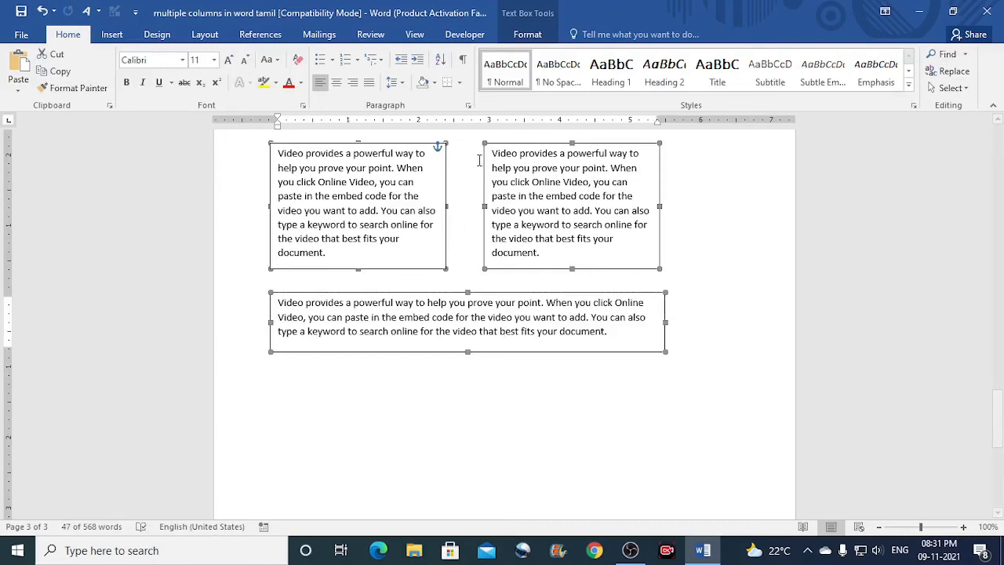
# Set the shape outline of the upper-left and upper-right text boxes to No Outline.
pyautogui.click(364, 213)
pyautogui.click(536, 35)
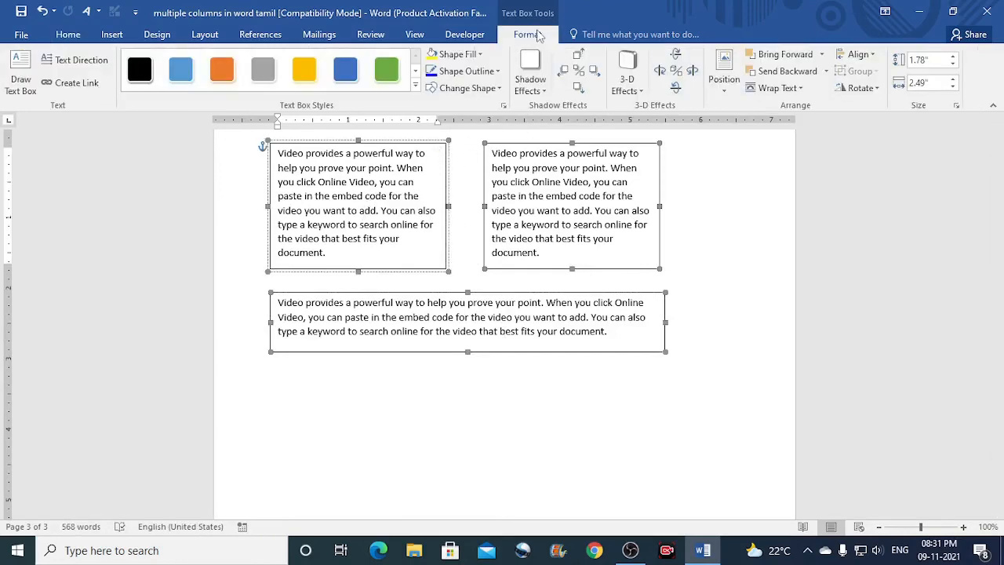
pyautogui.click(498, 71)
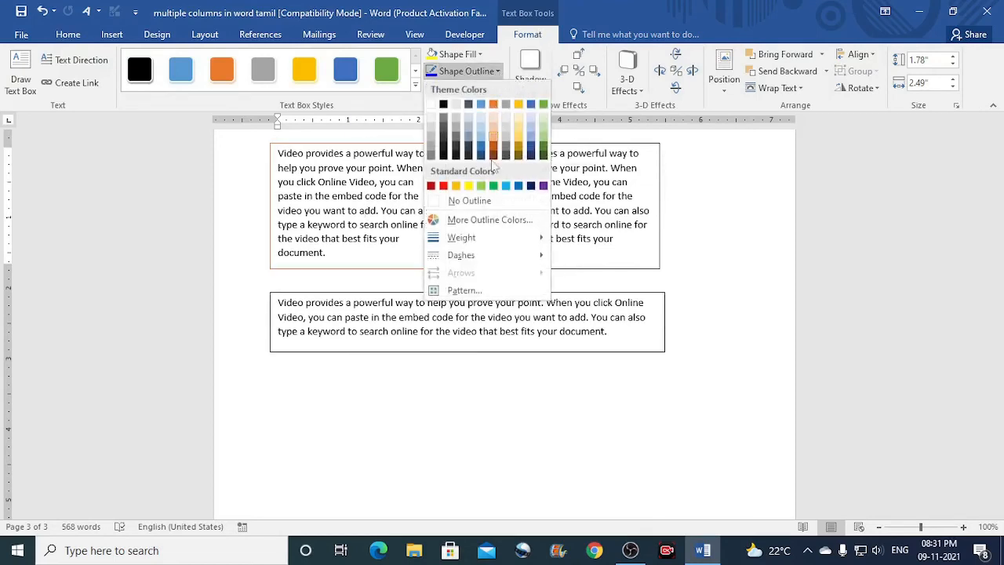
pyautogui.click(470, 202)
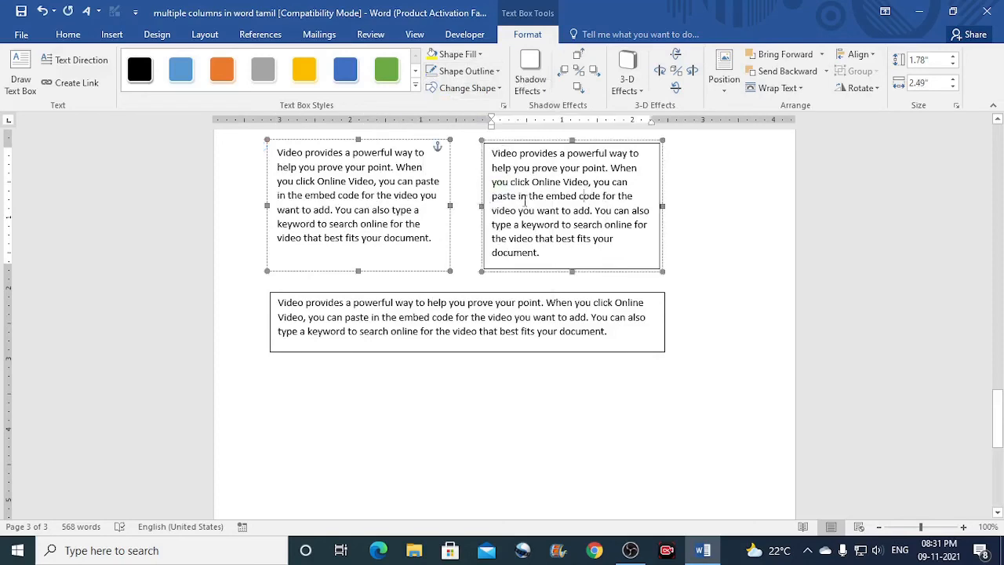
pyautogui.scroll(1, 524, 160)
pyautogui.click(466, 70)
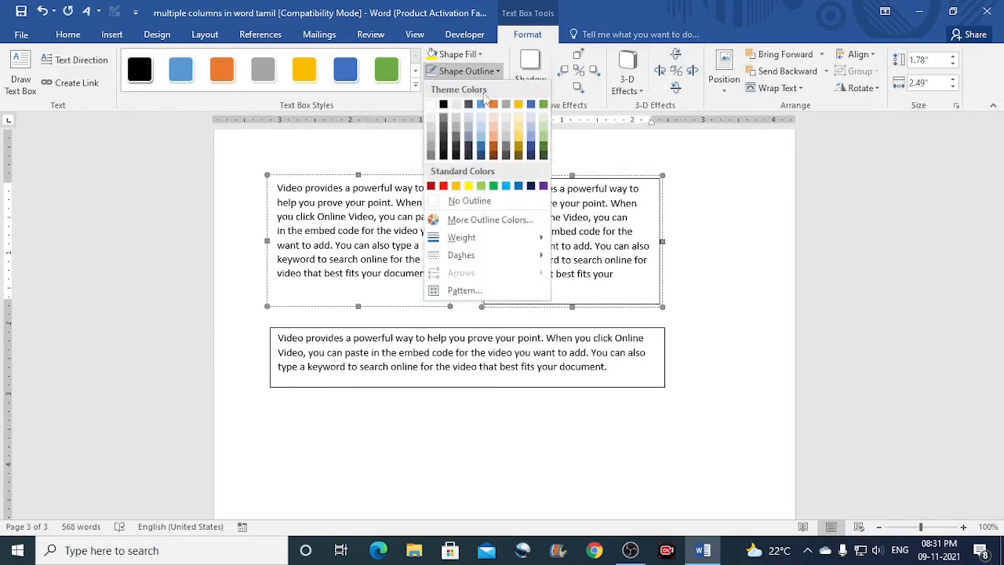
pyautogui.click(472, 202)
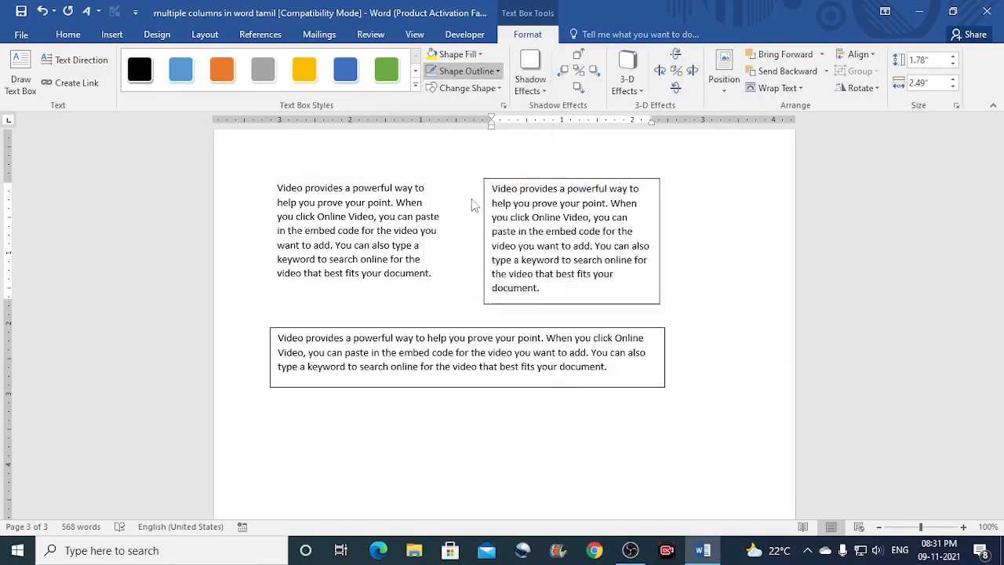
# Set the lower text box's shape outline to No Outline and deselect the box.
pyautogui.click(418, 352)
pyautogui.click(495, 72)
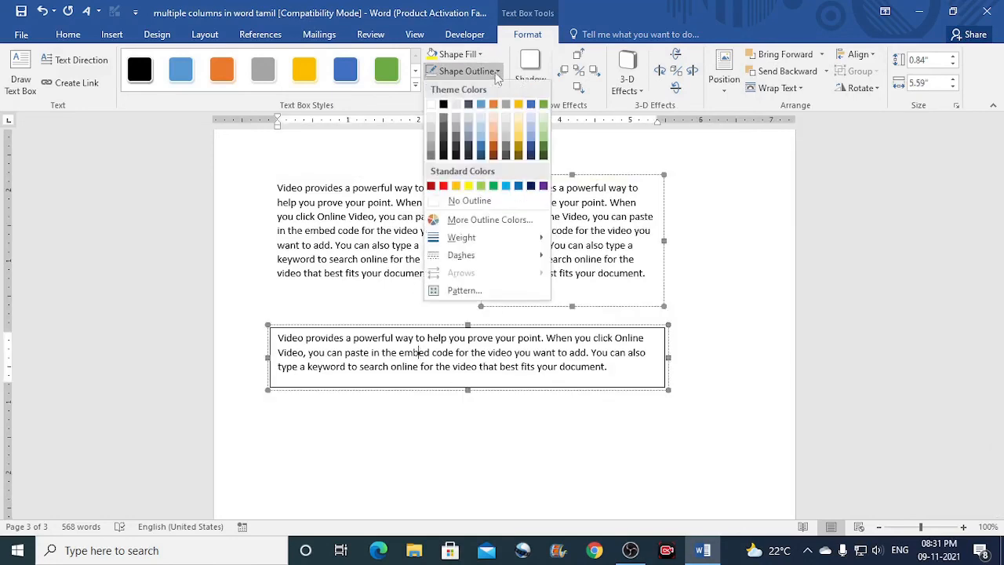
pyautogui.click(470, 201)
pyautogui.click(473, 466)
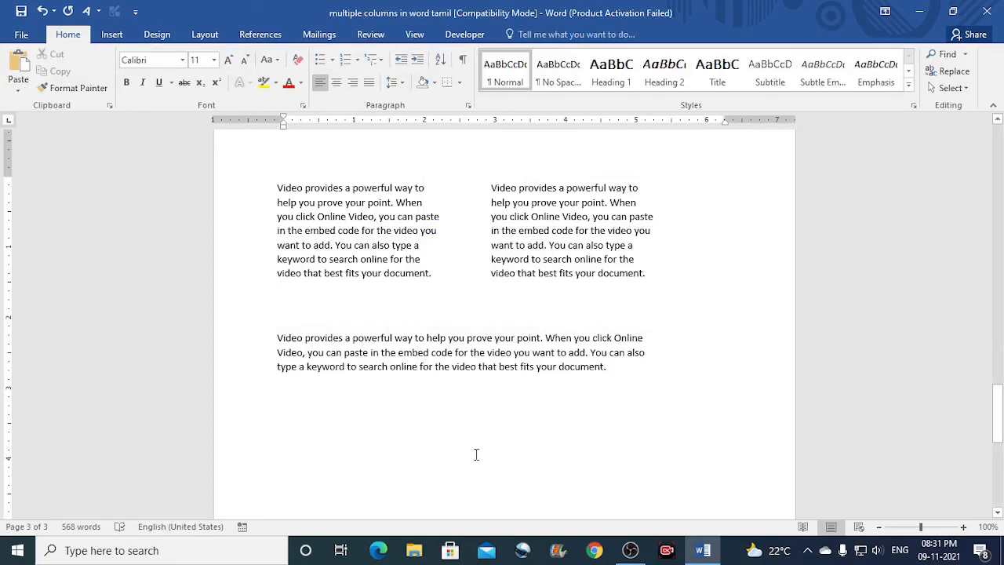
pyautogui.scroll(1, 491, 464)
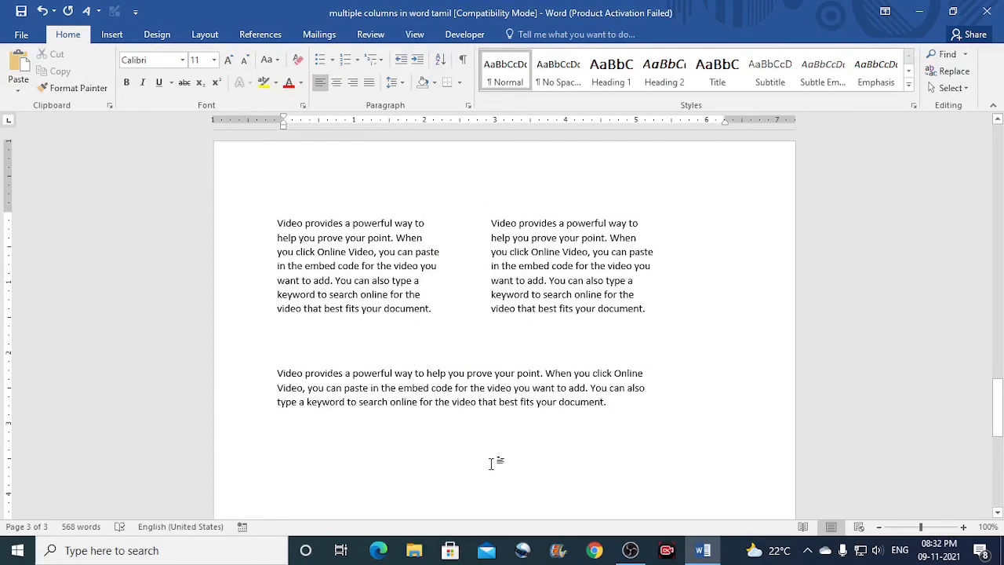